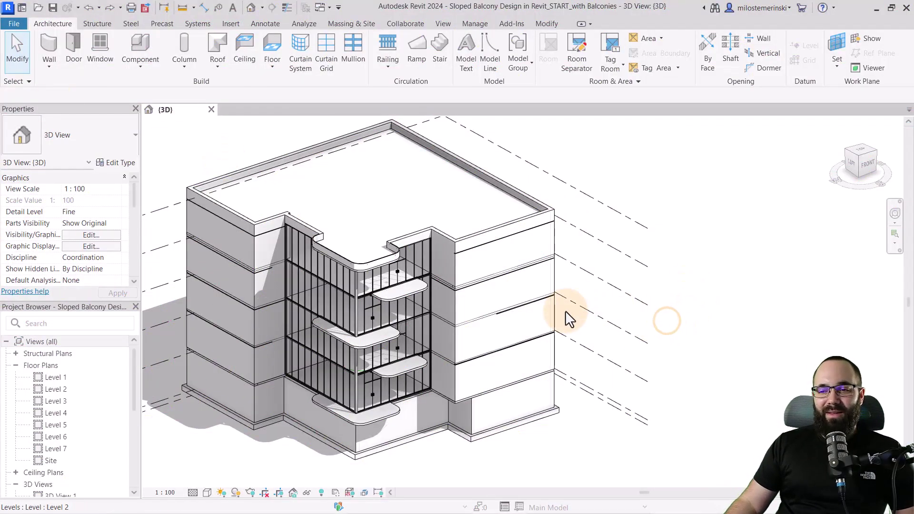
Review a balcony floor slab's boundary sketch and finish it without changes.
middle_click_drag(481, 450, 472, 456, "shift")
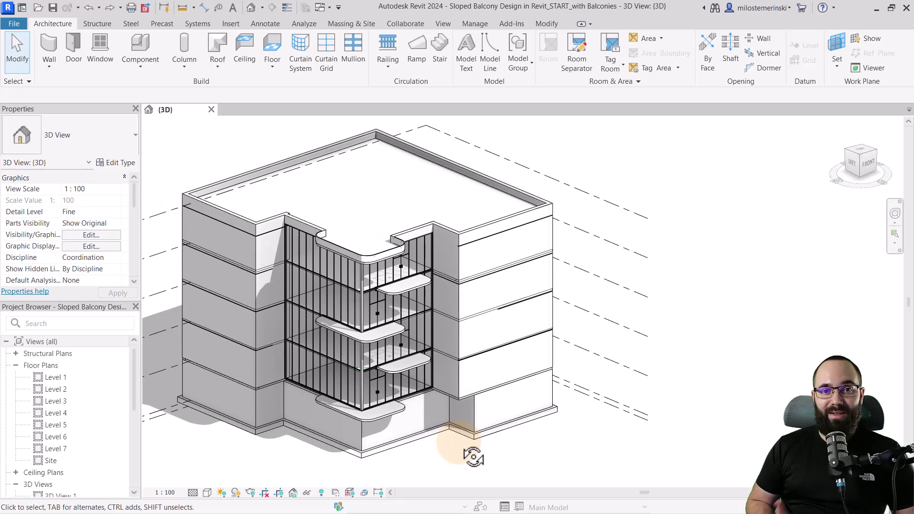
scroll(379, 333, "up", 3)
scroll(379, 334, "up", 2)
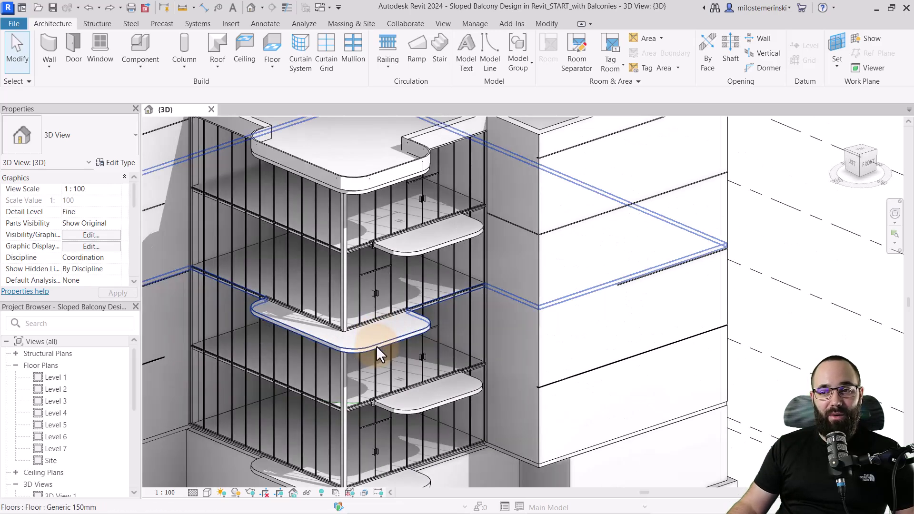
left_click(377, 344)
scroll(298, 341, "up", 1)
scroll(326, 384, "up", 1)
scroll(372, 373, "up", 2)
scroll(326, 350, "up", 2)
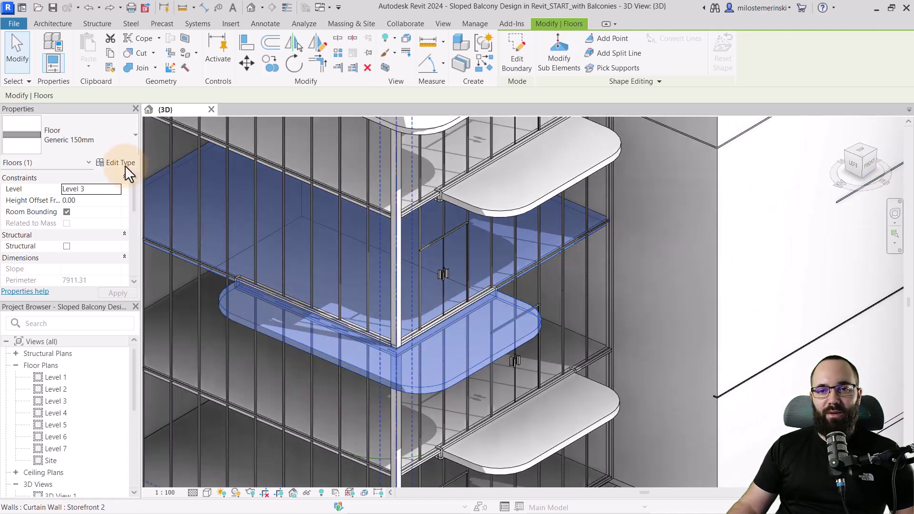
left_click(503, 69)
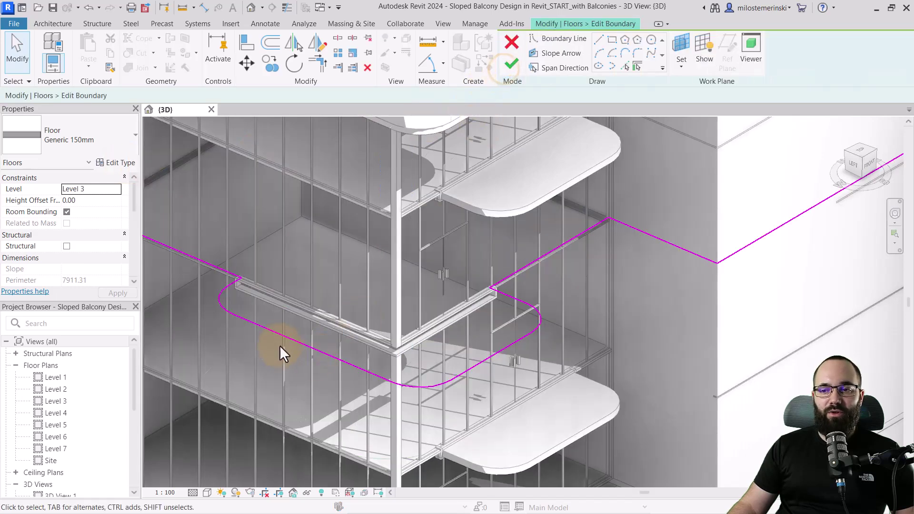
scroll(277, 342, "up", 2)
scroll(302, 383, "up", 2)
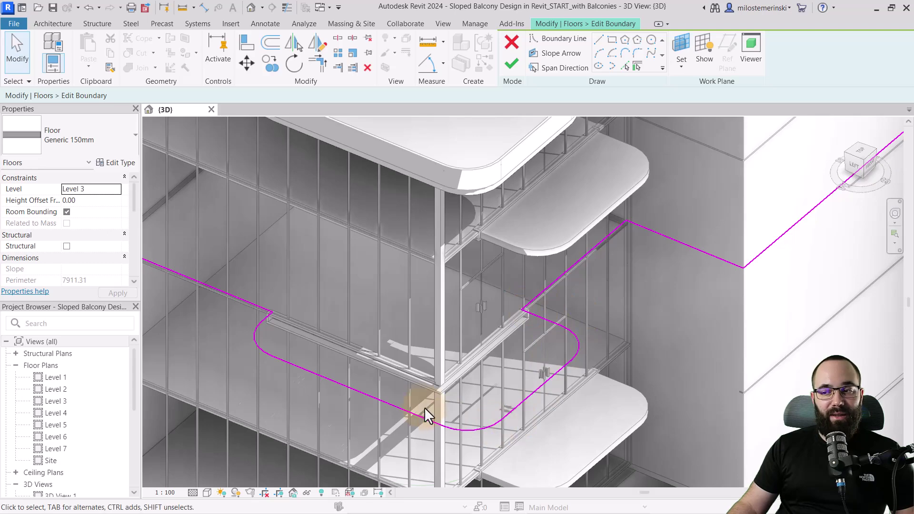
left_click(511, 66)
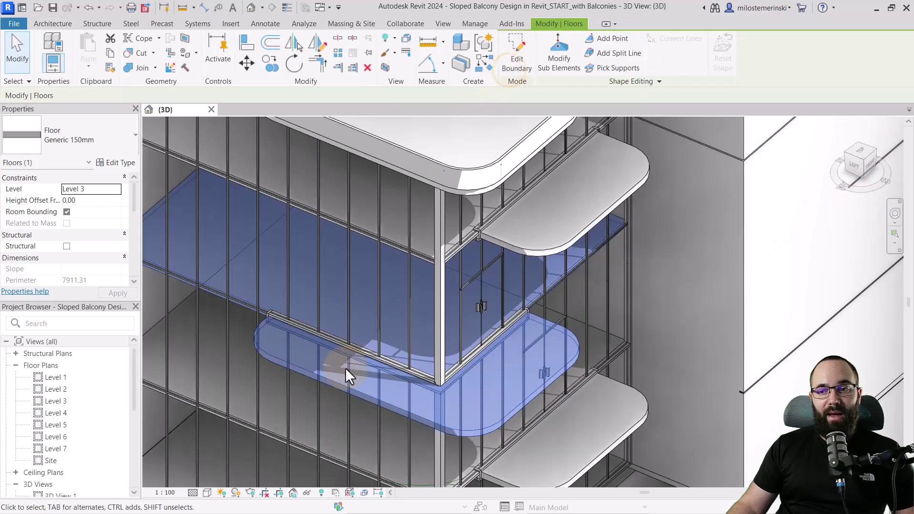
mouse_move(345, 368)
middle_mouse_down("shift")
mouse_move(366, 379)
mouse_move(522, 355)
middle_mouse_up("shift")
key("Escape")
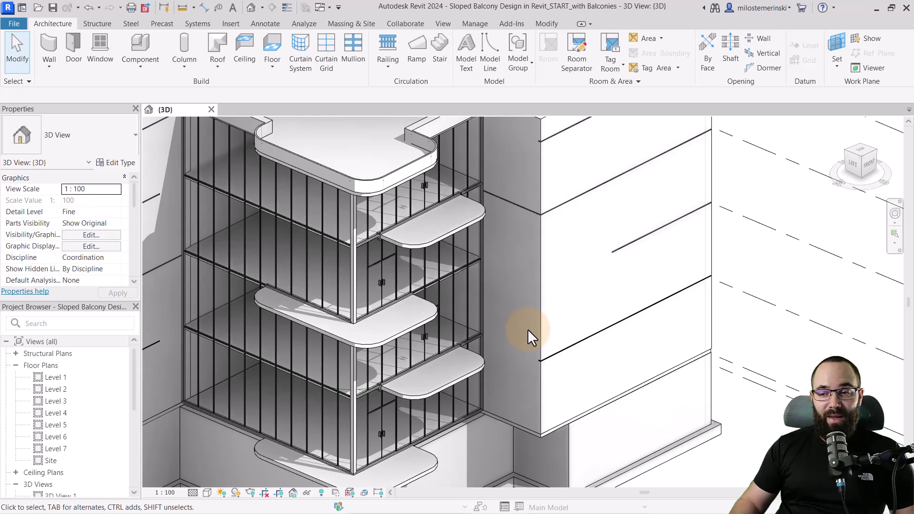
Start the wall tool with Basic Wall: Balcony Wall and set its finish layer to wrap.
middle_click_drag(521, 358, 528, 371, "shift")
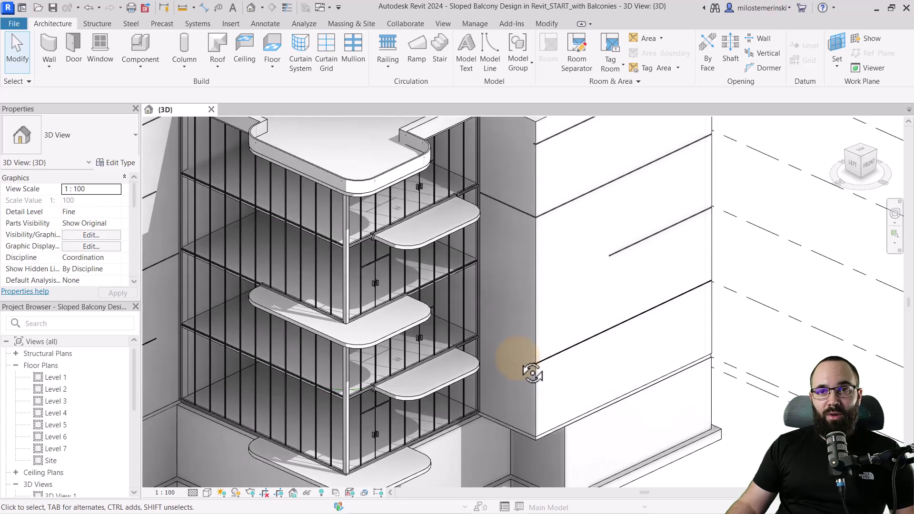
left_click(44, 38)
left_click(82, 144)
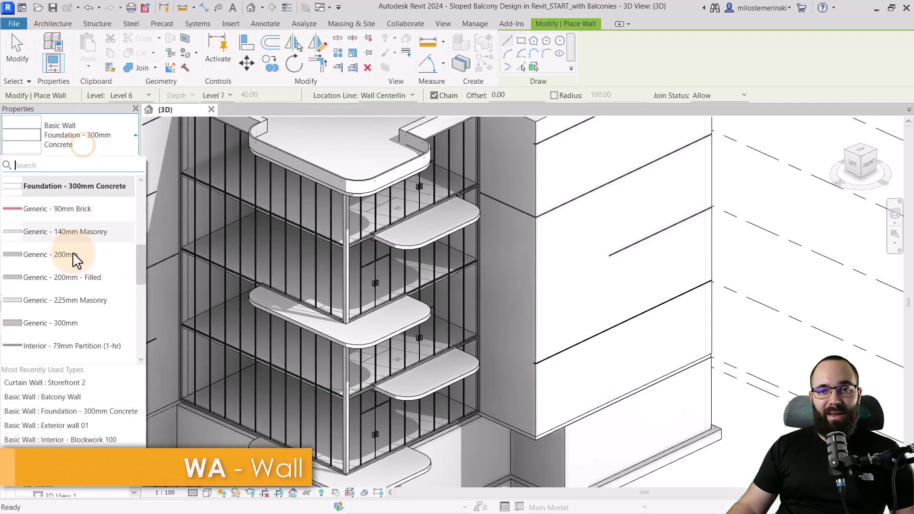
scroll(71, 257, "up", 5)
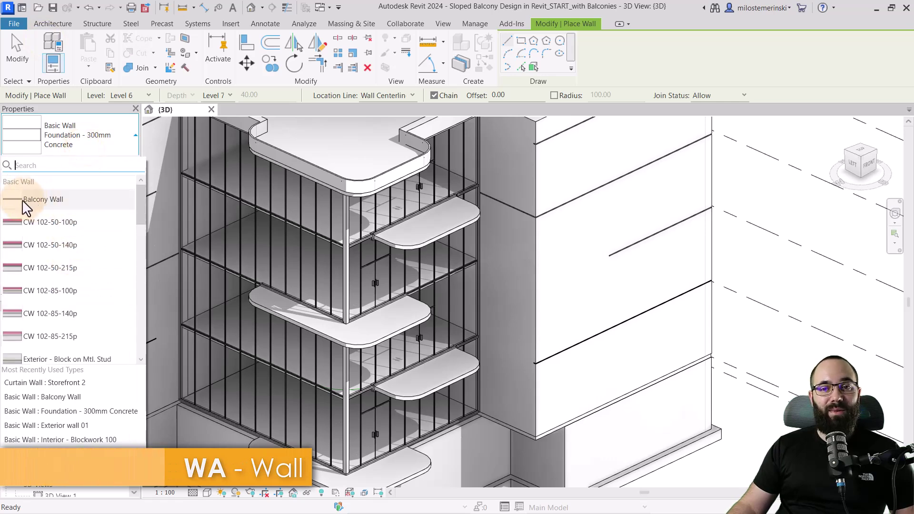
left_click(39, 199)
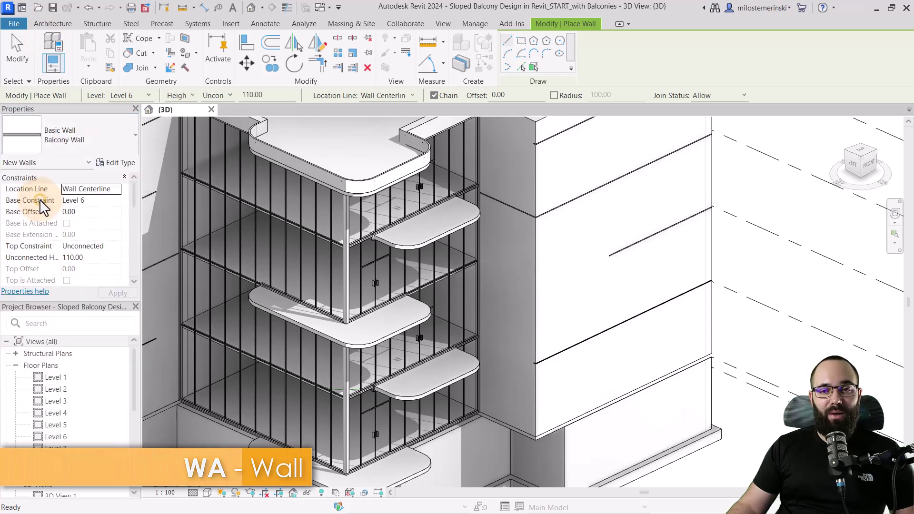
left_click(117, 167)
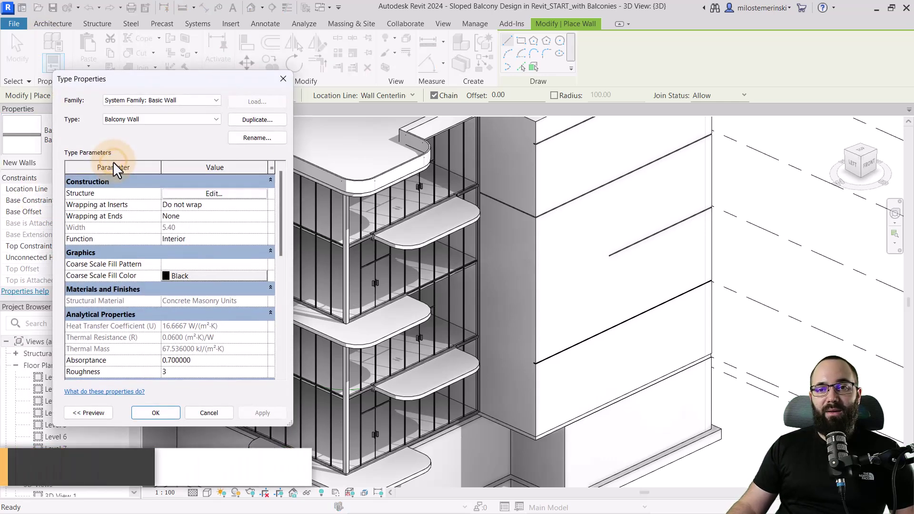
left_click(177, 197)
left_click(193, 238)
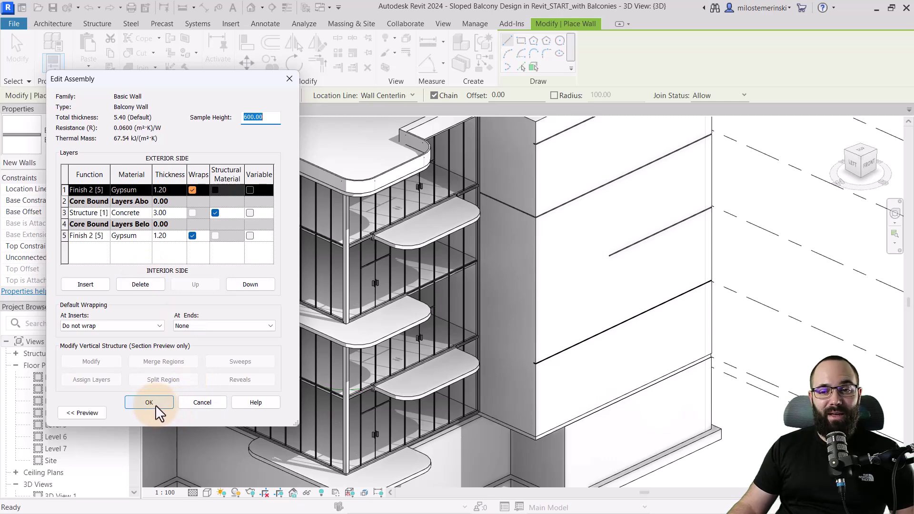
left_click(150, 403)
left_click(163, 412)
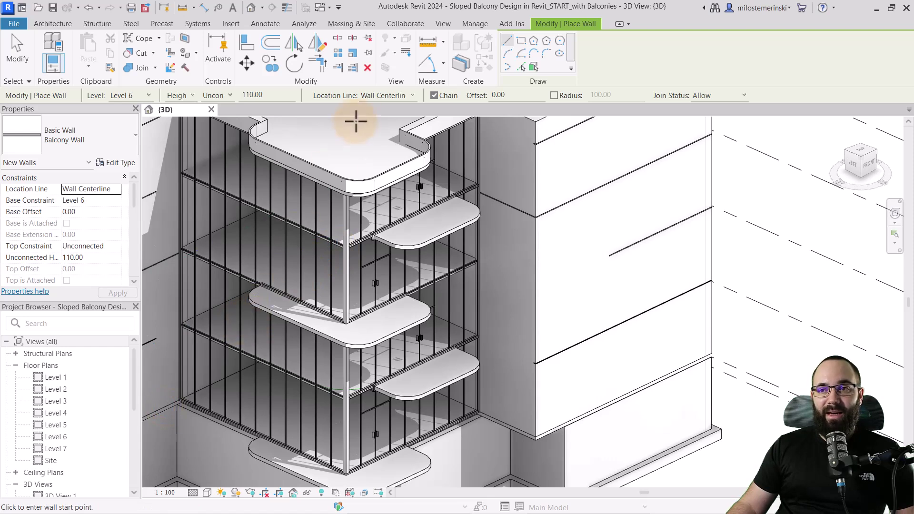
Align new walls by Finish Face: Exterior and place them with Pick Lines.
left_click(385, 97)
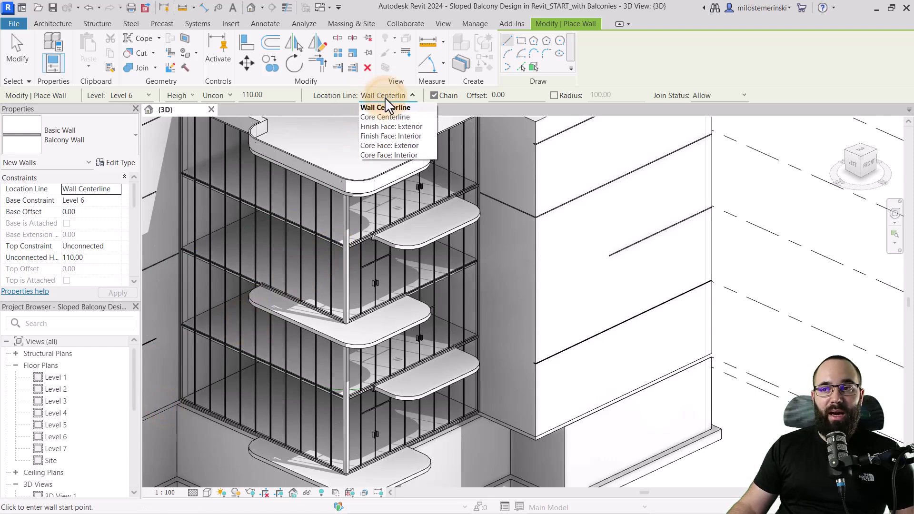
left_click(391, 128)
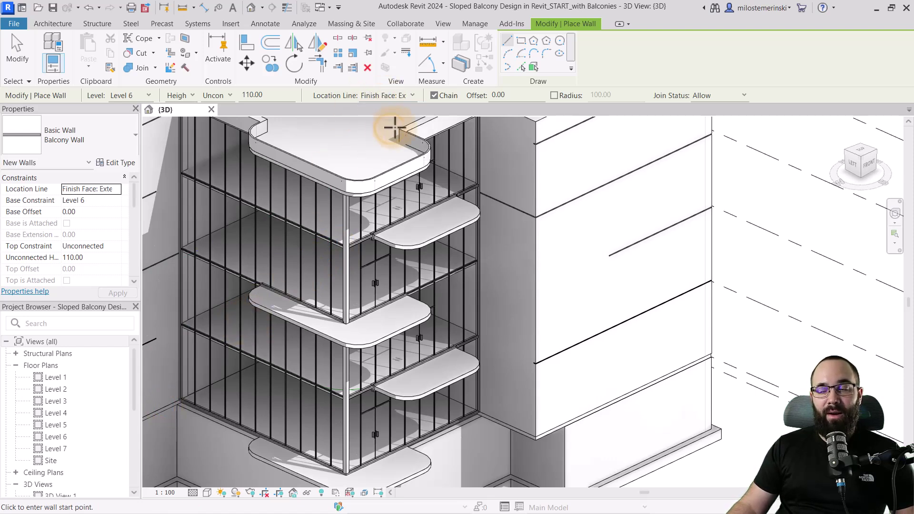
left_click(522, 67)
mouse_move(400, 399)
middle_mouse_down()
mouse_move(400, 371)
mouse_move(316, 347)
middle_mouse_up()
scroll(290, 364, "up", 2)
scroll(271, 379, "up", 2)
scroll(397, 343, "down", 2)
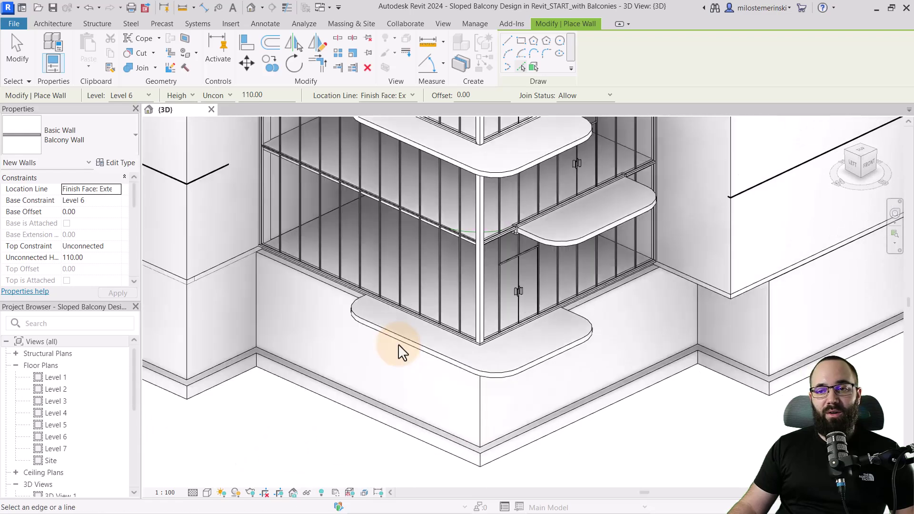
scroll(398, 343, "down", 2)
scroll(383, 344, "down", 1)
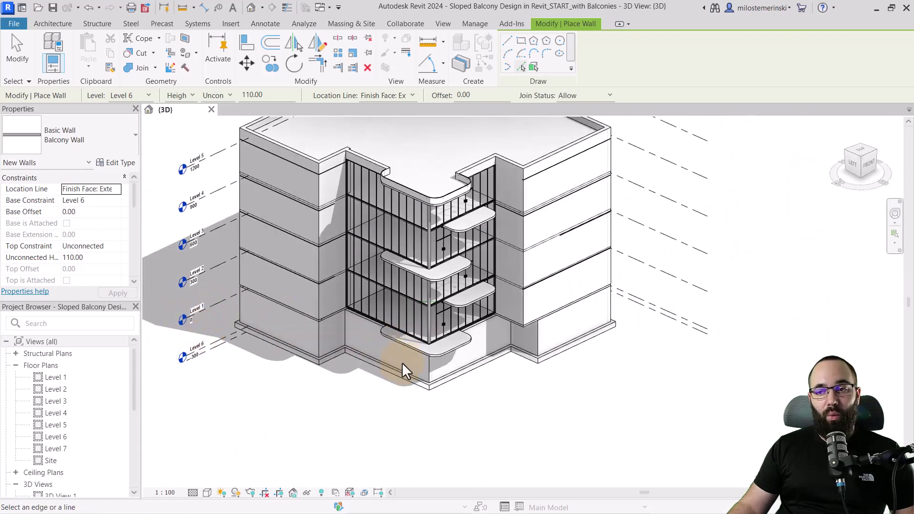
scroll(418, 336, "up", 2)
scroll(416, 355, "up", 1)
scroll(408, 354, "up", 1)
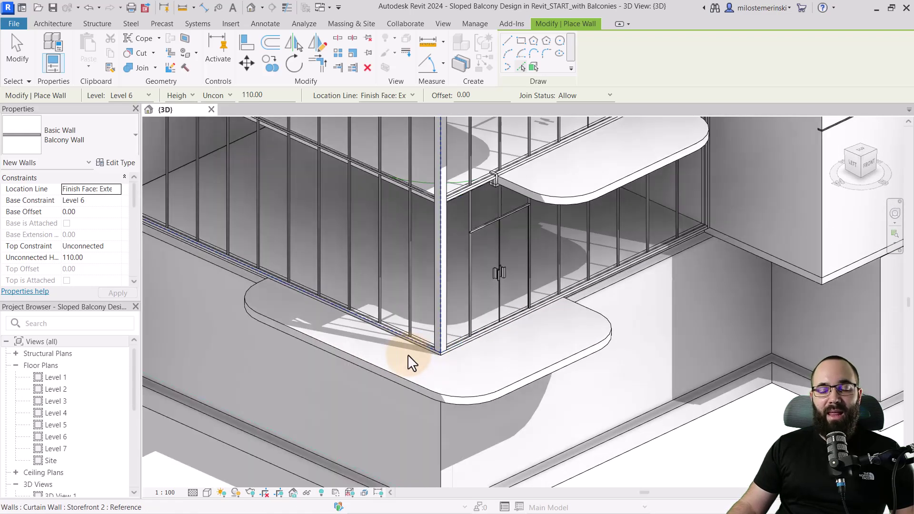
Set the walls' base constraint to Level 1 with unconnected height 100, and apply.
left_click(115, 202)
left_click(87, 231)
left_click(116, 254)
type("100")
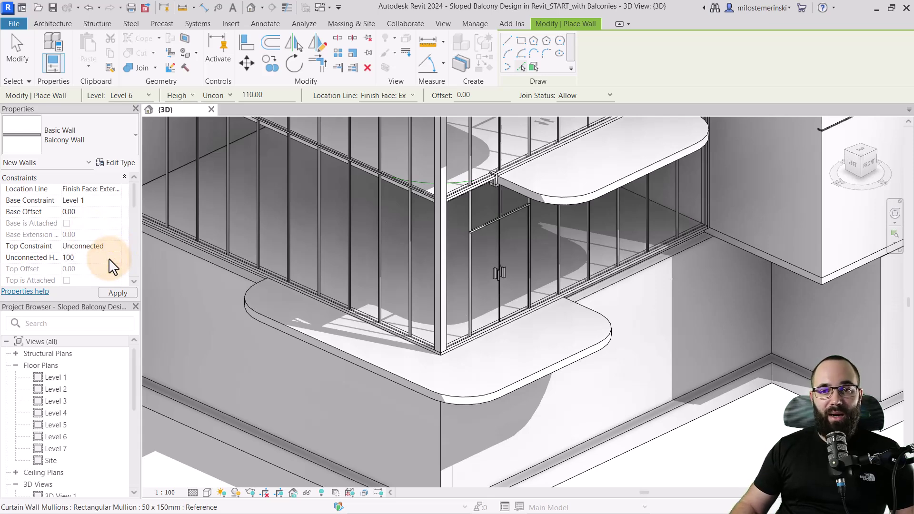
left_click(109, 259)
left_click(118, 294)
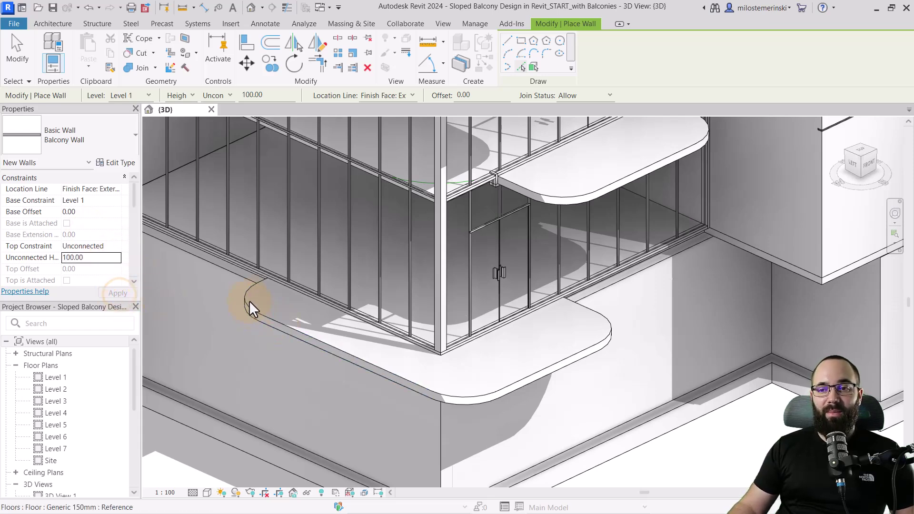
scroll(247, 306, "up", 3)
scroll(249, 297, "up", 2)
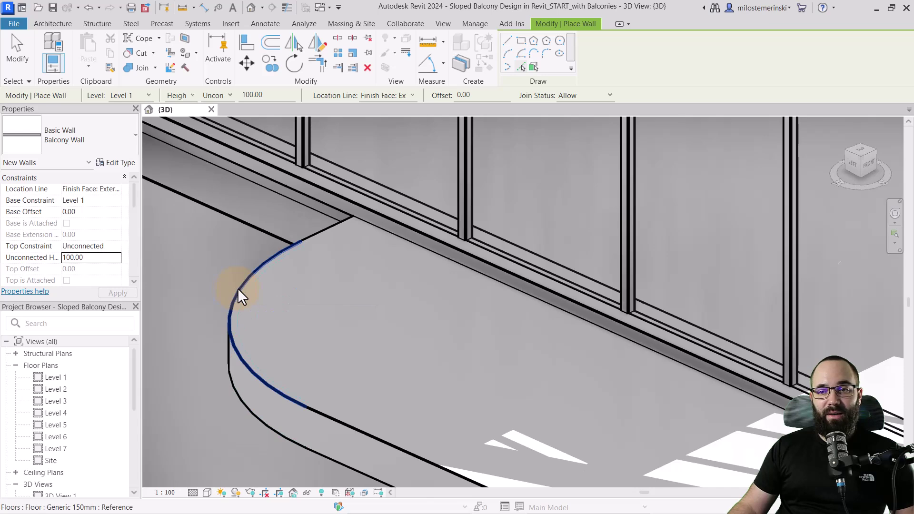
Place Balcony Walls along the curved and rounded edges of the lower slab.
left_click(240, 296)
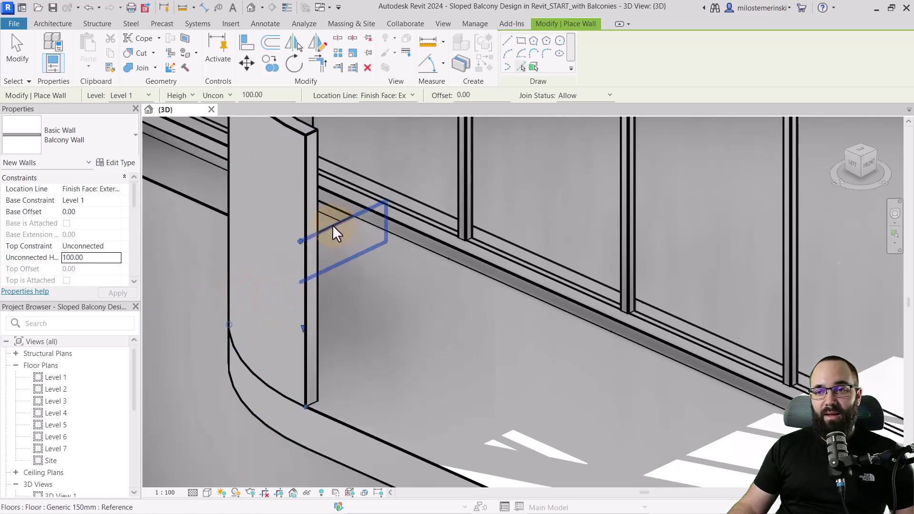
scroll(321, 397, "down", 2)
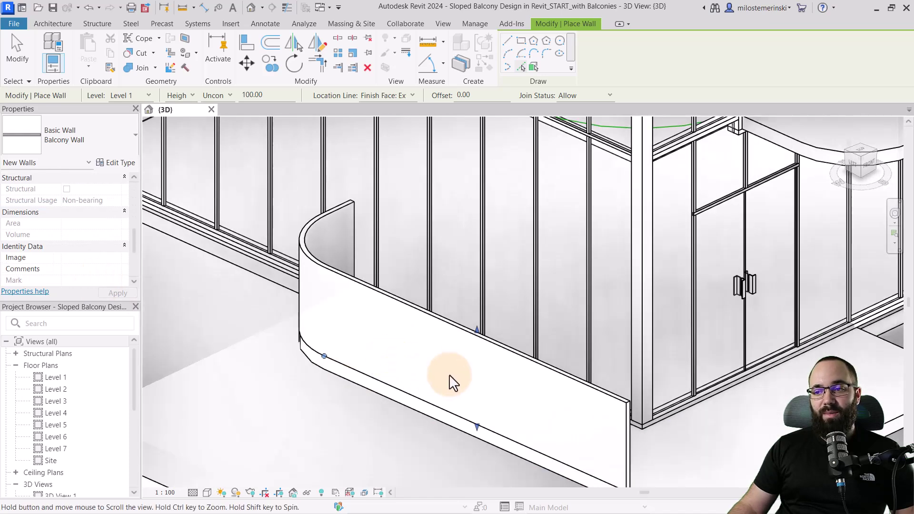
middle_click_drag(379, 359, 314, 361, "shift")
scroll(314, 361, "up", 2)
left_click(343, 388)
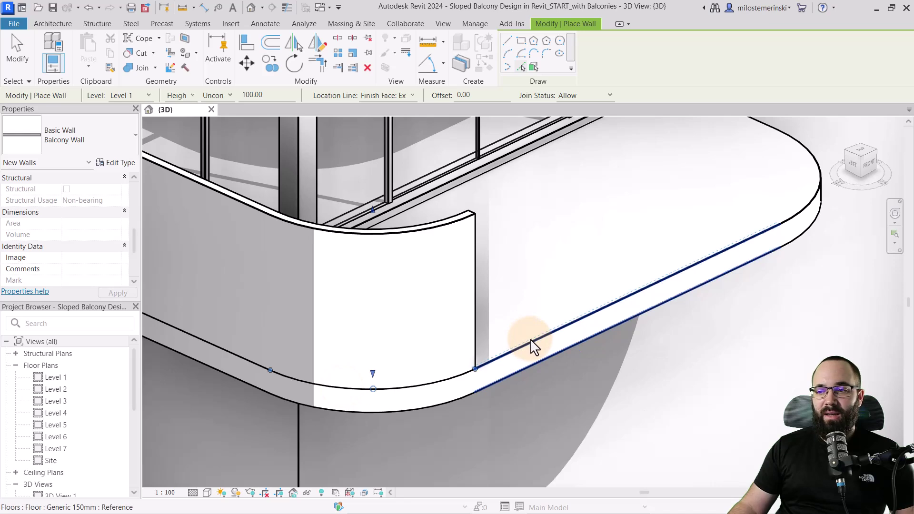
mouse_move(535, 348)
middle_mouse_down("shift")
mouse_move(448, 350)
mouse_move(490, 336)
mouse_move(433, 300)
middle_mouse_up("shift")
scroll(433, 333, "down", 3)
middle_click_drag(432, 334, 448, 336, "shift")
scroll(416, 264, "up", 3)
scroll(416, 264, "up", 2)
middle_click_drag(416, 263, 422, 341)
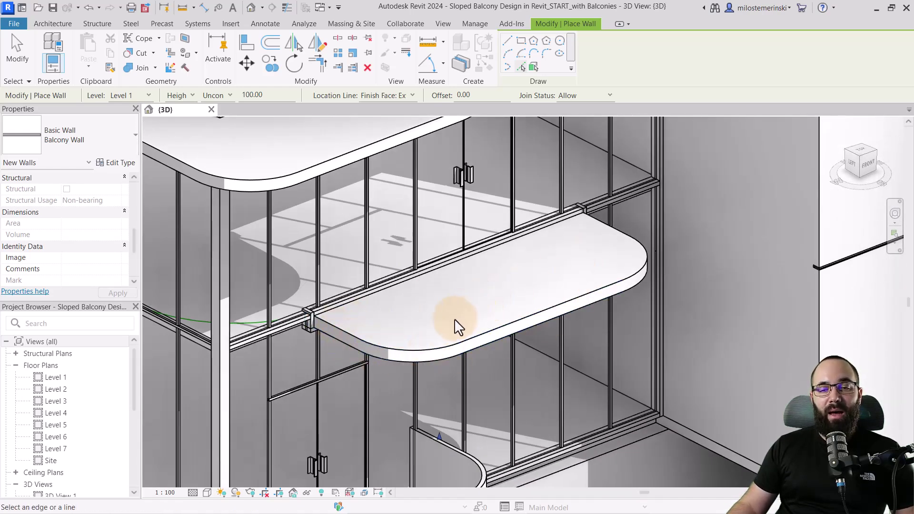
scroll(93, 258, "up", 4)
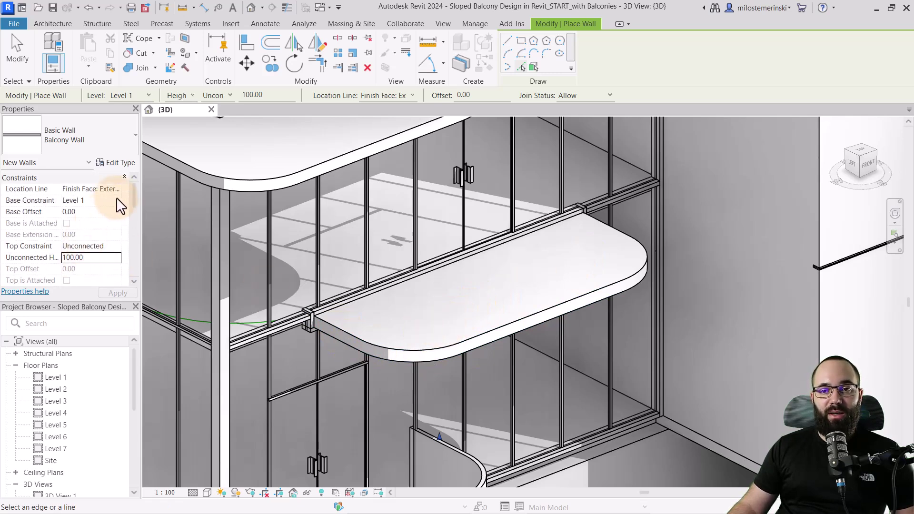
Base the walls on Level 2 and pick the upper slab's curved and straight edges.
left_click(108, 200)
left_click(78, 231)
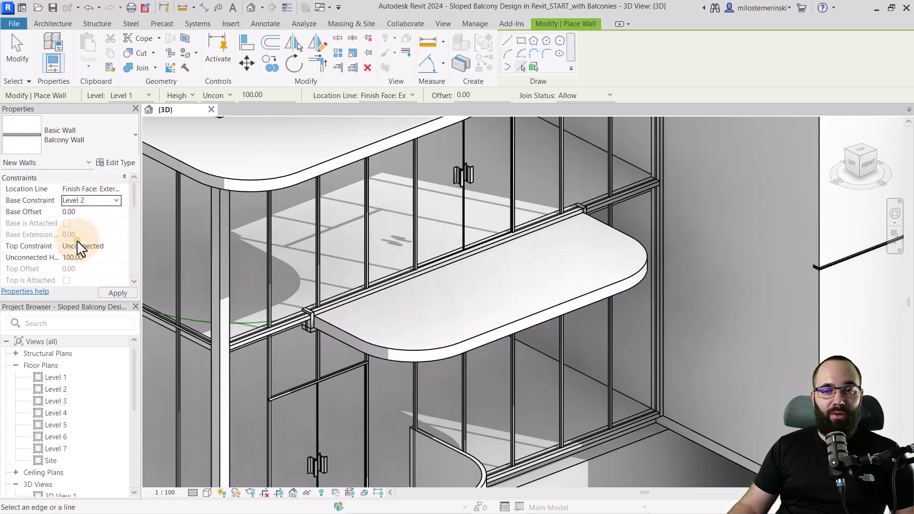
left_click(111, 299)
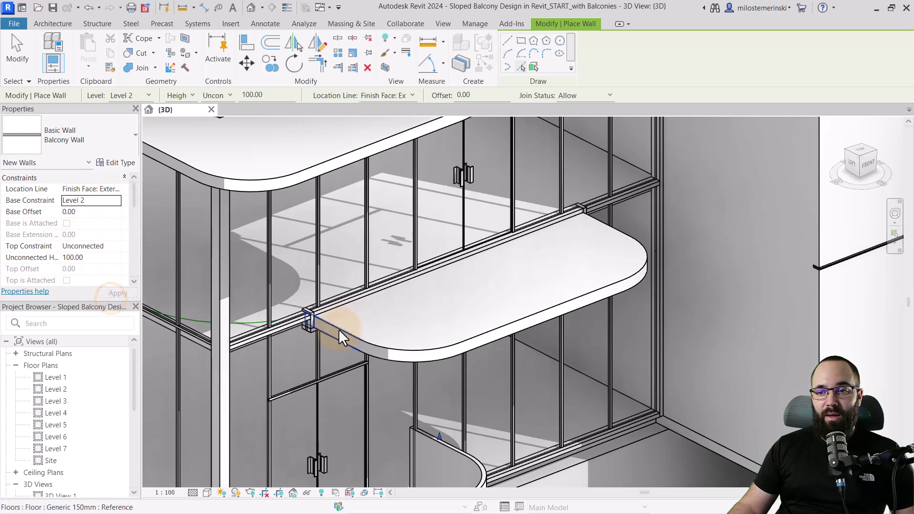
left_click(339, 329)
left_click(391, 347)
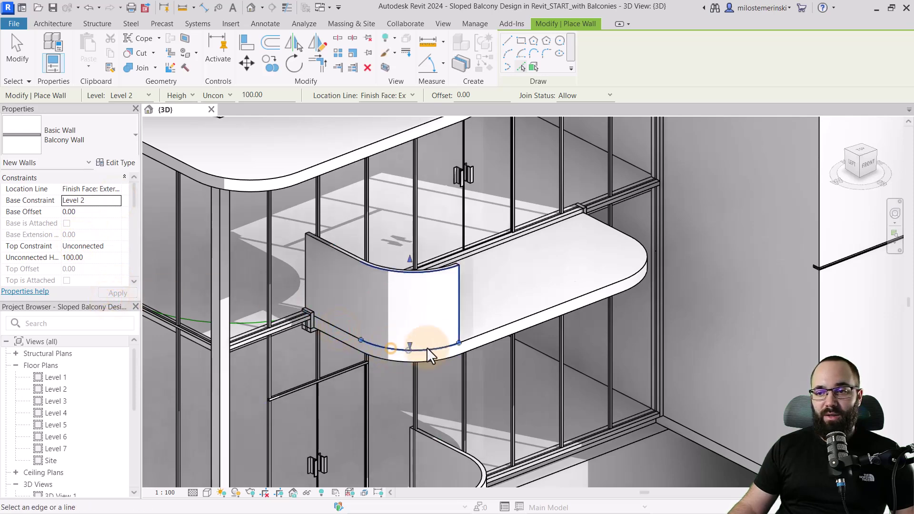
left_click(474, 340)
middle_click_drag(639, 270, 638, 183, "shift")
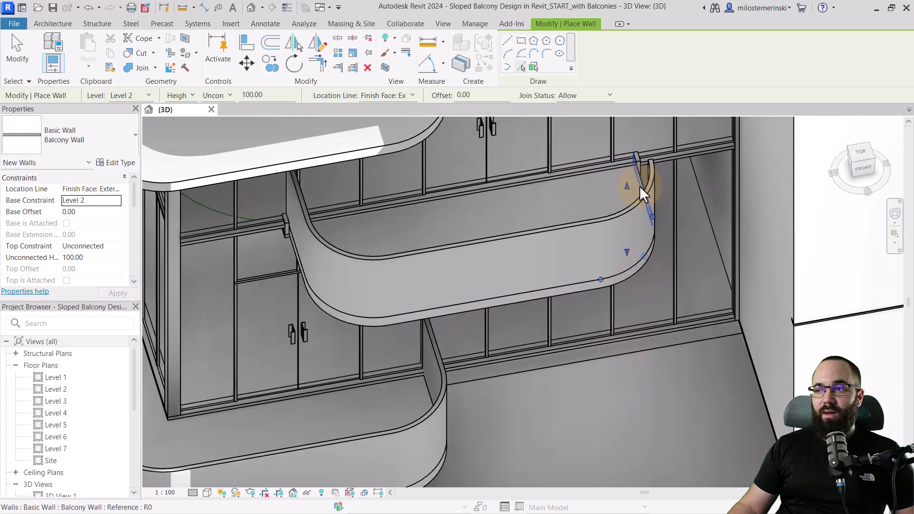
scroll(638, 183, "up", 2)
scroll(639, 182, "up", 2)
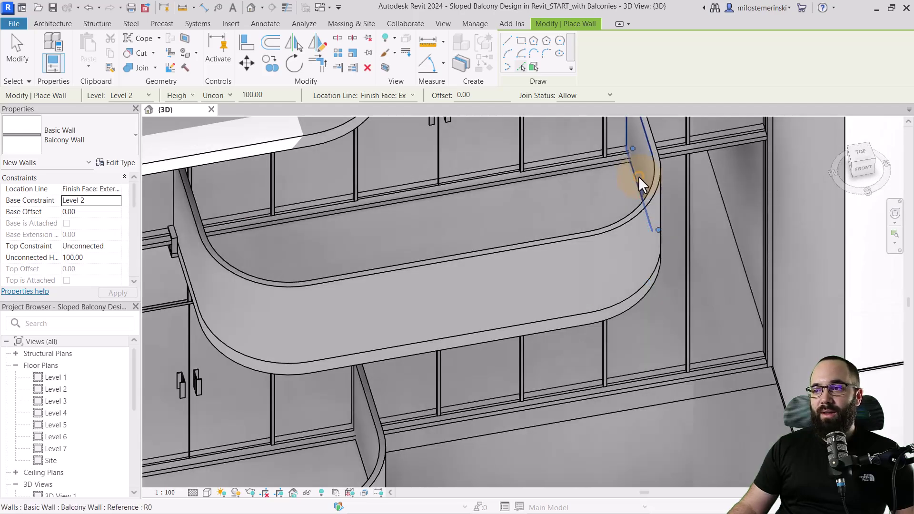
mouse_move(638, 183)
middle_mouse_down("shift")
mouse_move(597, 229)
mouse_move(527, 206)
mouse_move(547, 153)
middle_mouse_up("shift")
scroll(612, 194, "up", 2)
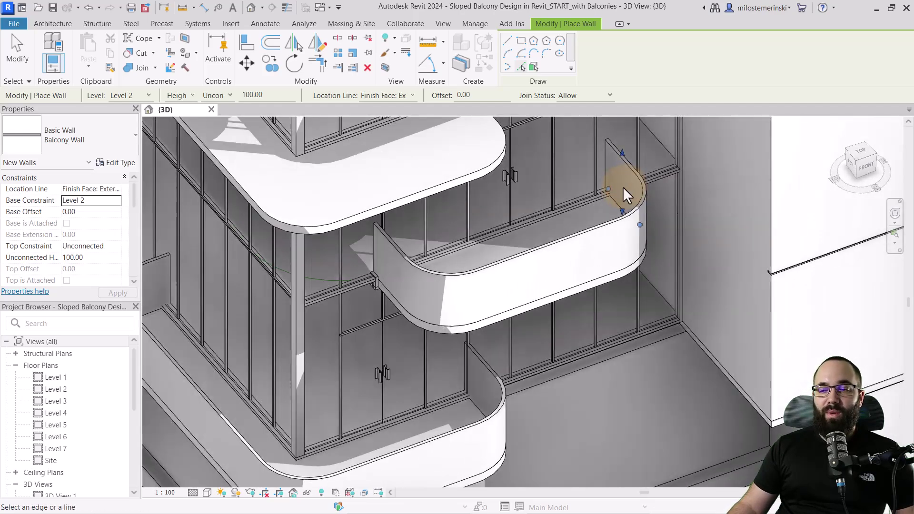
Exit the wall tool and align one balcony wall end to its curtain wall mullion.
mouse_move(612, 193)
middle_mouse_down()
mouse_move(510, 255)
mouse_move(495, 275)
mouse_move(521, 262)
mouse_move(526, 247)
mouse_move(526, 261)
middle_mouse_up()
key("Escape")
key("Escape")
scroll(547, 255, "up", 2)
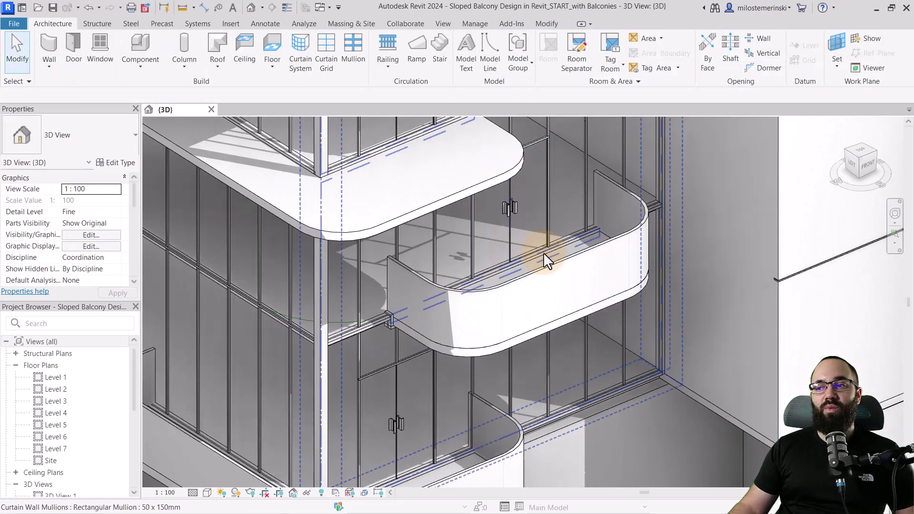
scroll(533, 257, "up", 2)
scroll(540, 251, "up", 2)
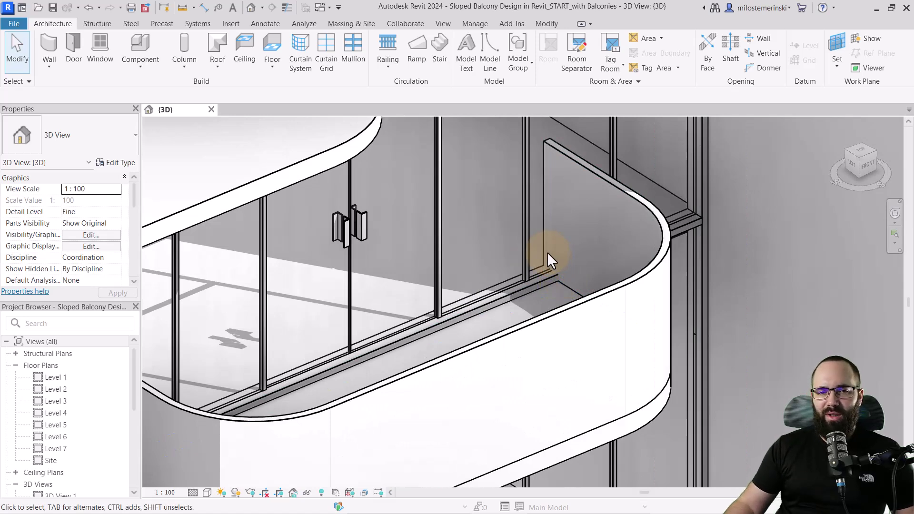
left_click(545, 23)
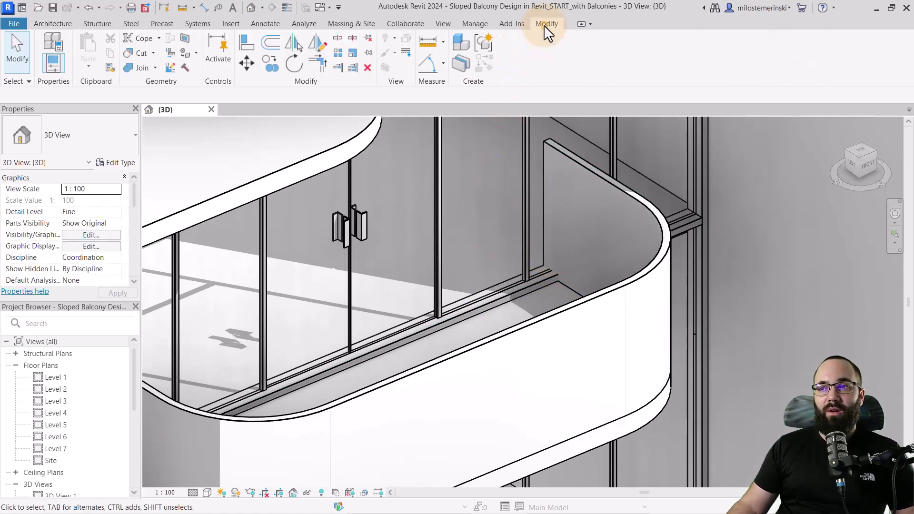
left_click(244, 48)
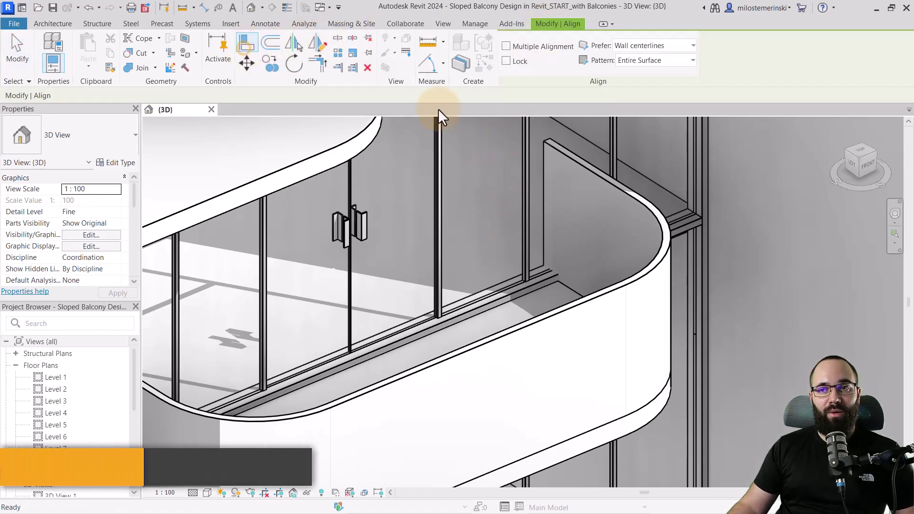
scroll(551, 296, "up", 2)
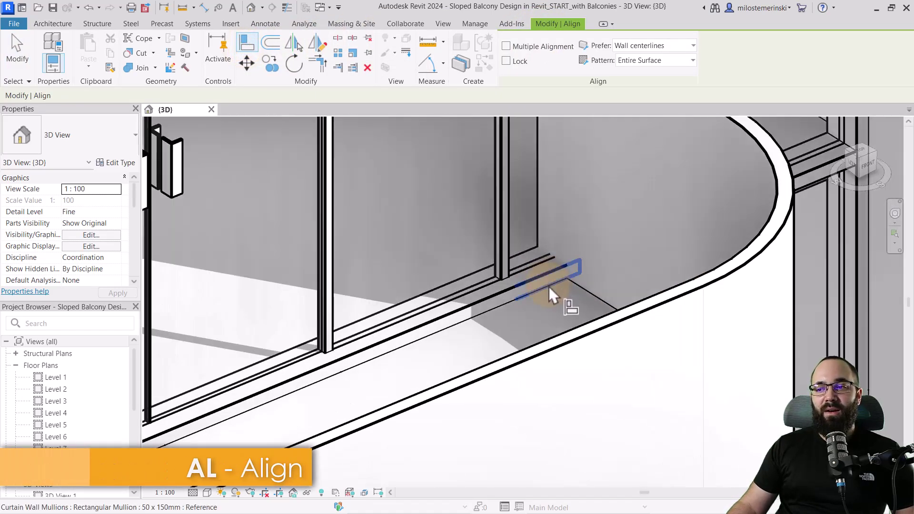
left_click(550, 296)
middle_click_drag(550, 296, 526, 309, "shift")
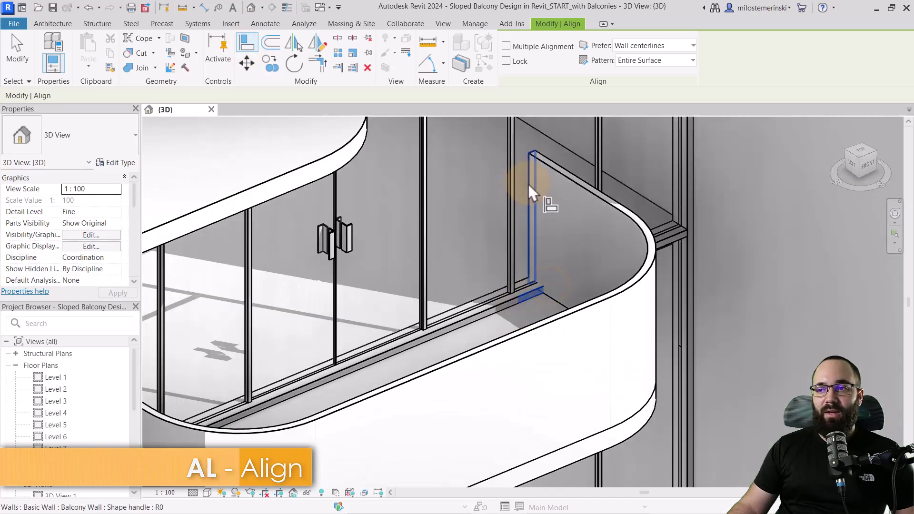
scroll(573, 245, "down", 2)
middle_click_drag(573, 245, 326, 327)
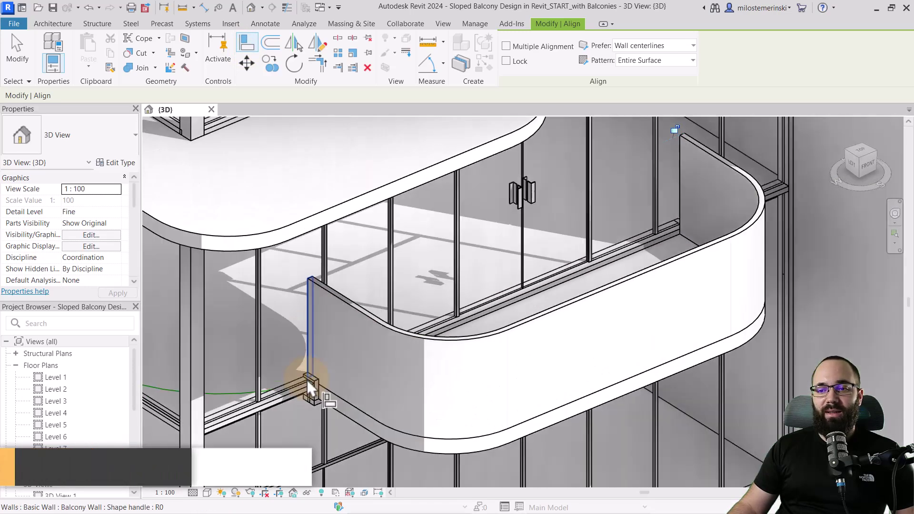
scroll(308, 389, "up", 2)
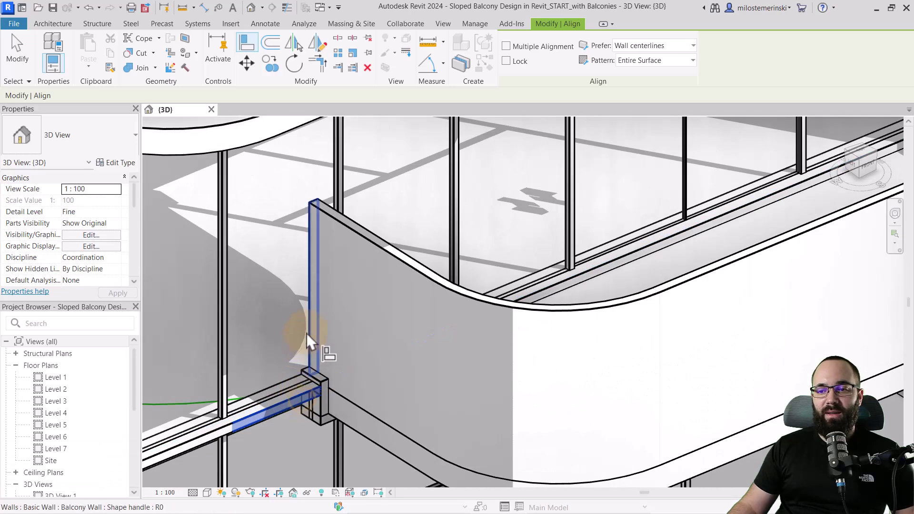
scroll(307, 336, "down", 2)
scroll(541, 296, "down", 2)
scroll(272, 343, "up", 3)
Align the other balcony wall end onto its mullion and finish aligning.
middle_click_drag(271, 343, 295, 440)
scroll(276, 388, "up", 2)
scroll(267, 393, "up", 1)
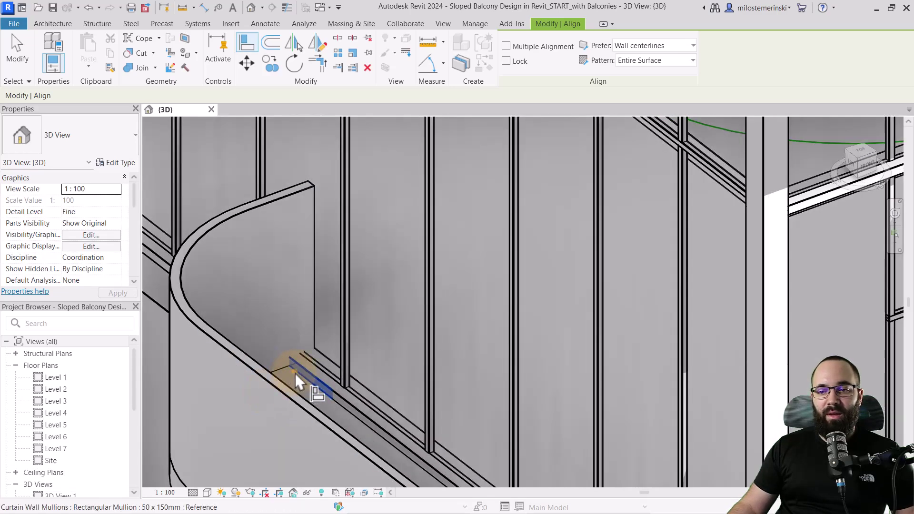
scroll(317, 311, "down", 3)
middle_click_drag(266, 308, 300, 302)
scroll(522, 332, "up", 2)
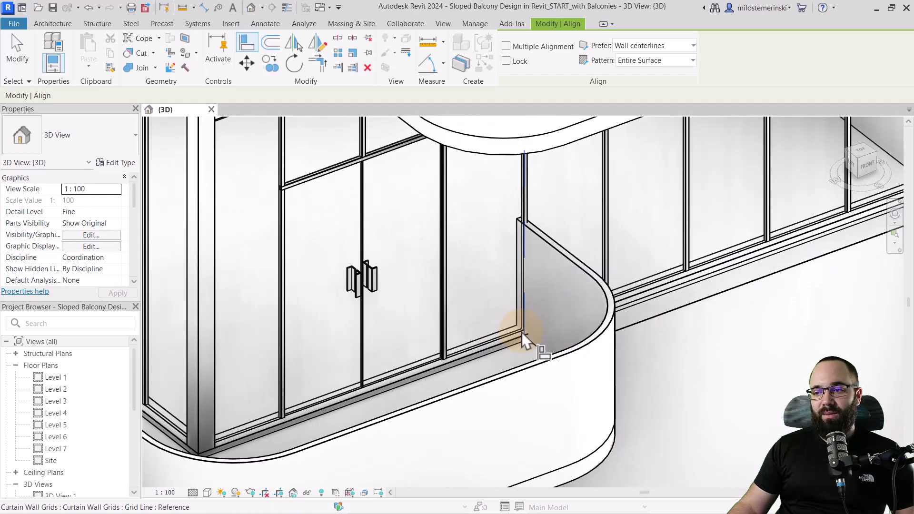
left_click(520, 341)
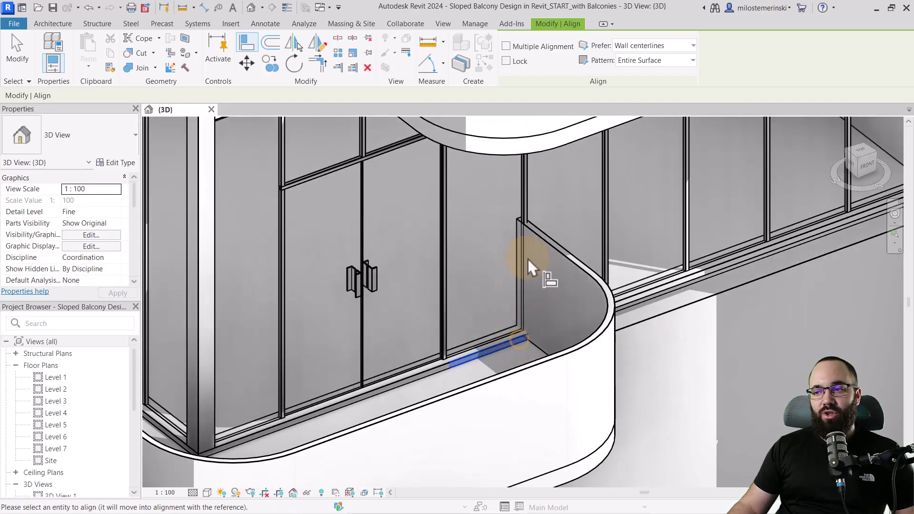
left_click(515, 238)
scroll(472, 291, "down", 2)
scroll(472, 290, "down", 3)
mouse_move(473, 302)
middle_mouse_down("shift")
mouse_move(490, 222)
mouse_move(479, 267)
middle_mouse_up("shift")
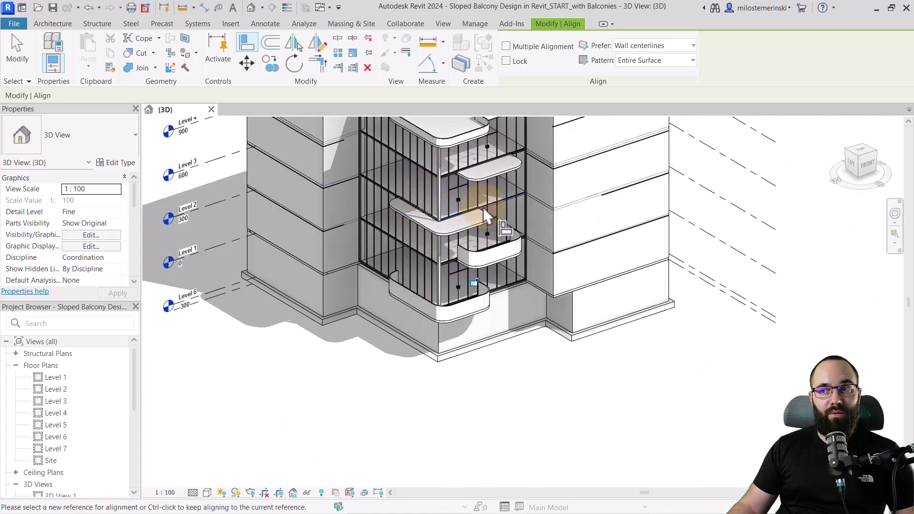
scroll(480, 235, "up", 4)
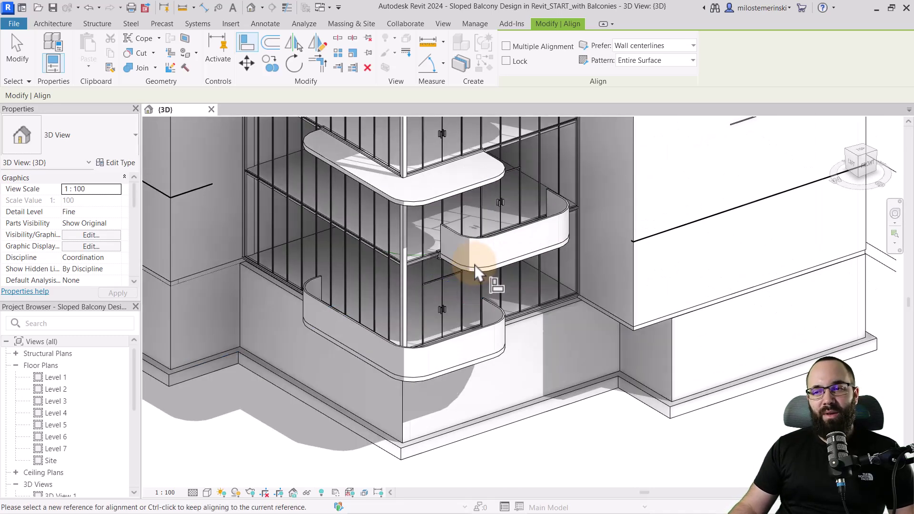
key("Escape")
mouse_move(493, 326)
middle_mouse_down("shift")
mouse_move(489, 358)
mouse_move(501, 322)
mouse_move(489, 310)
middle_mouse_up("shift")
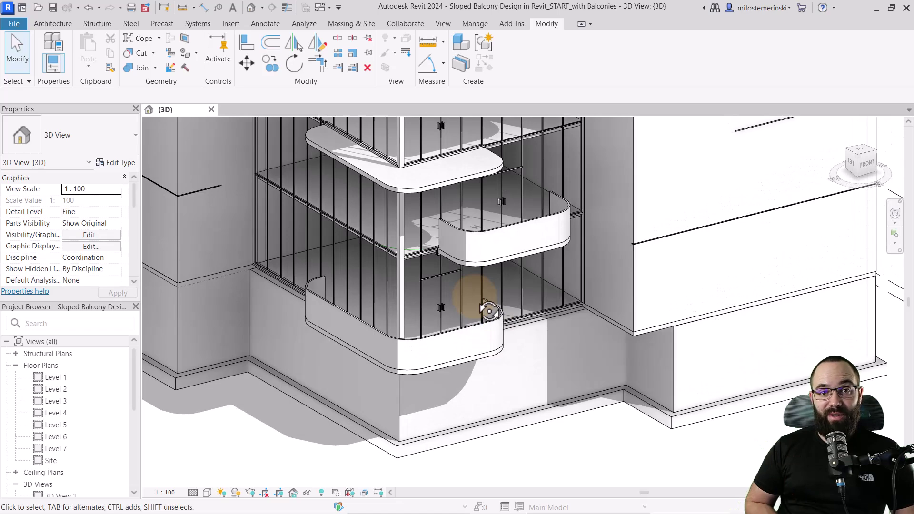
scroll(458, 292, "up", 1)
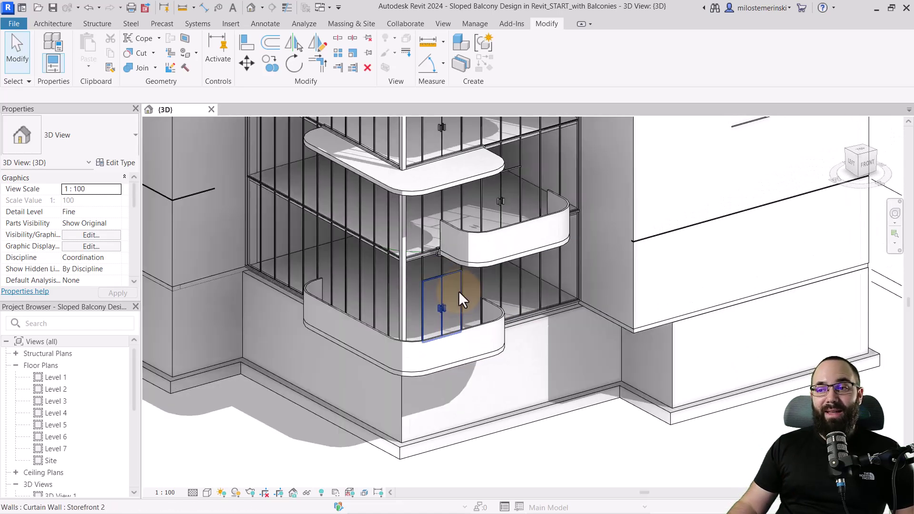
scroll(437, 279, "up", 1)
scroll(437, 279, "up", 1)
scroll(419, 299, "up", 1)
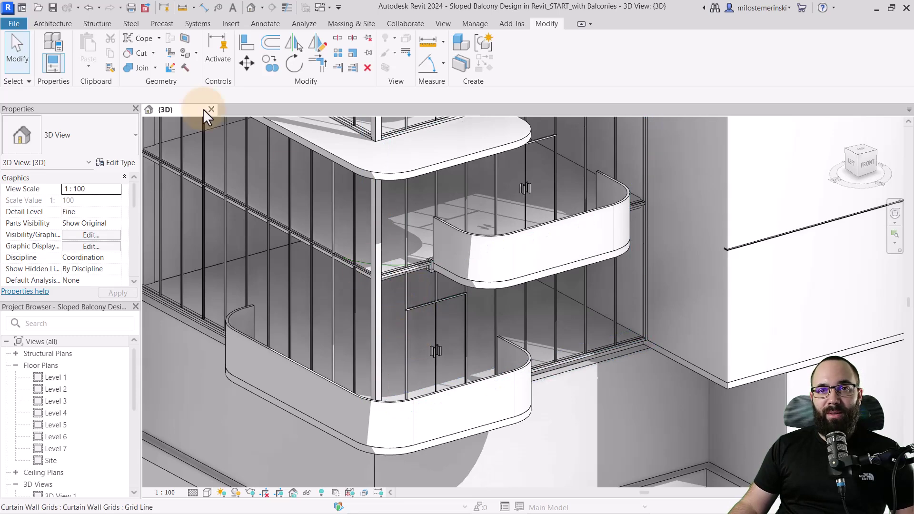
Create a Model In-Place component in the Generic Models category.
left_click(63, 24)
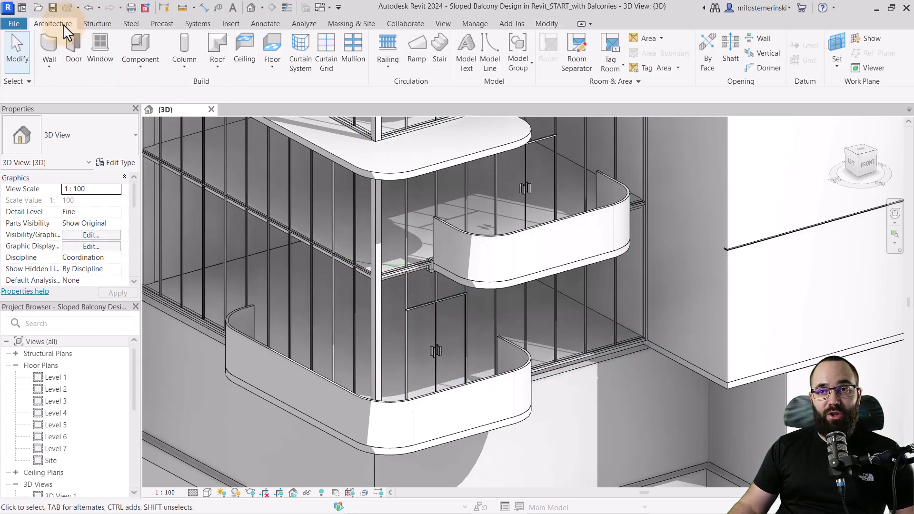
left_click(134, 72)
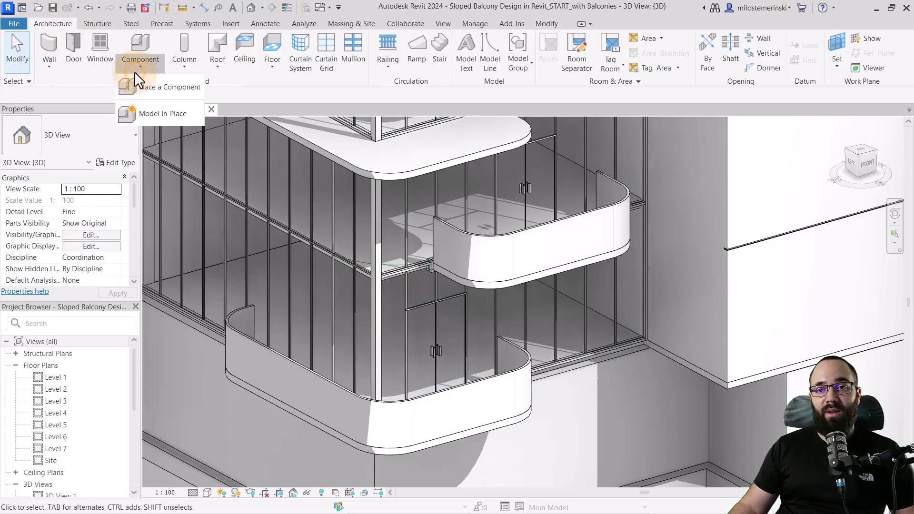
left_click(166, 115)
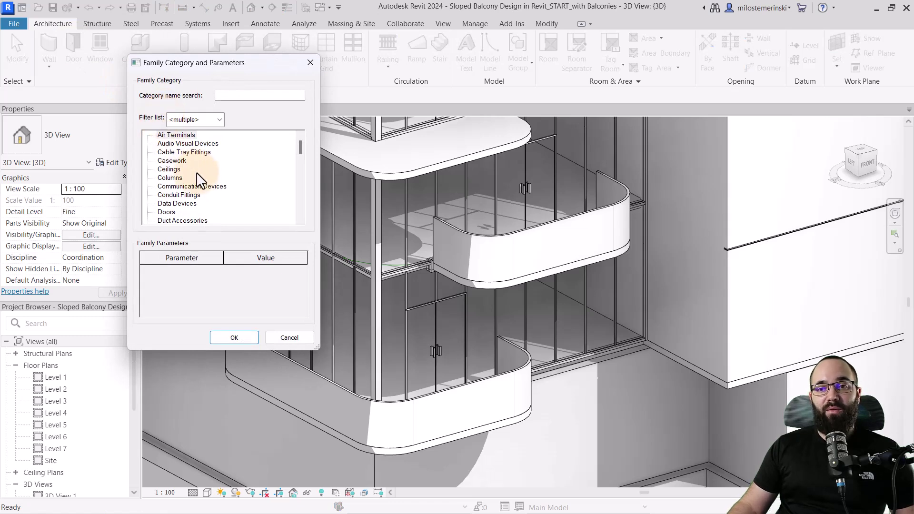
mouse_move(298, 149)
left_mouse_down()
mouse_move(299, 176)
mouse_move(300, 167)
left_mouse_up()
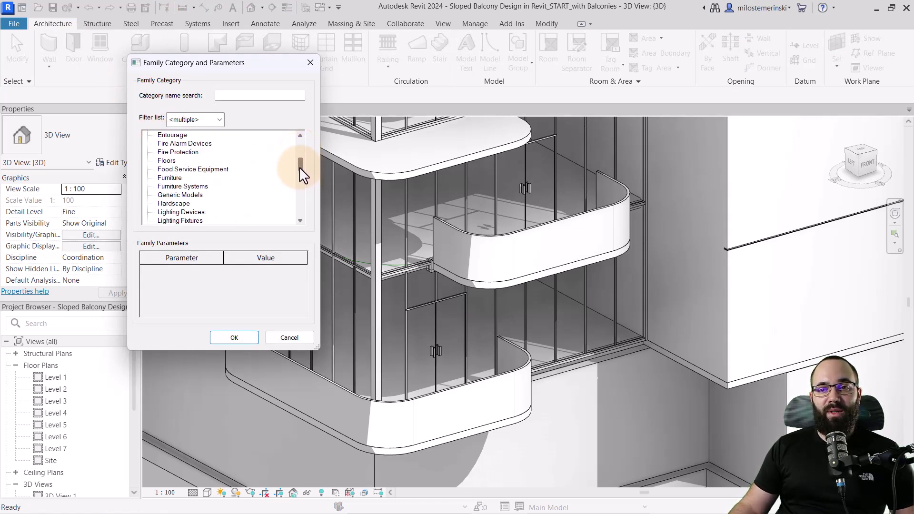
left_click(159, 194)
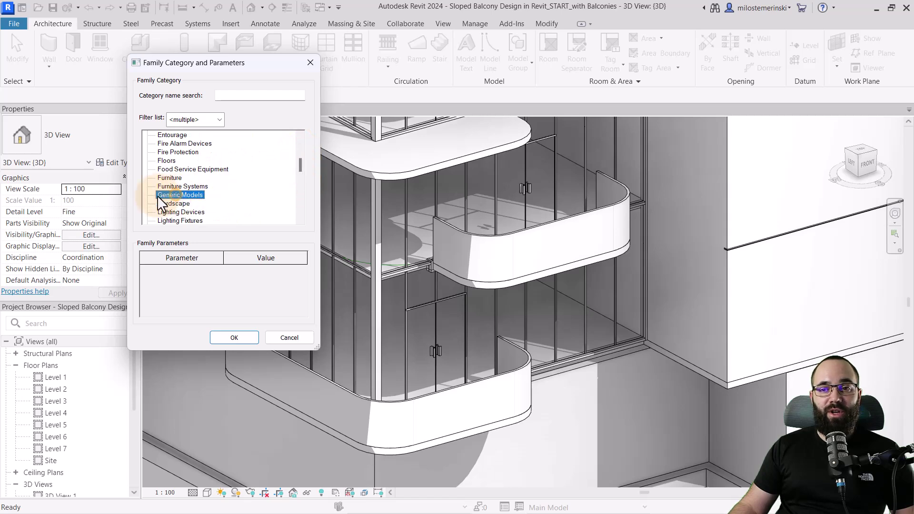
left_click(223, 336)
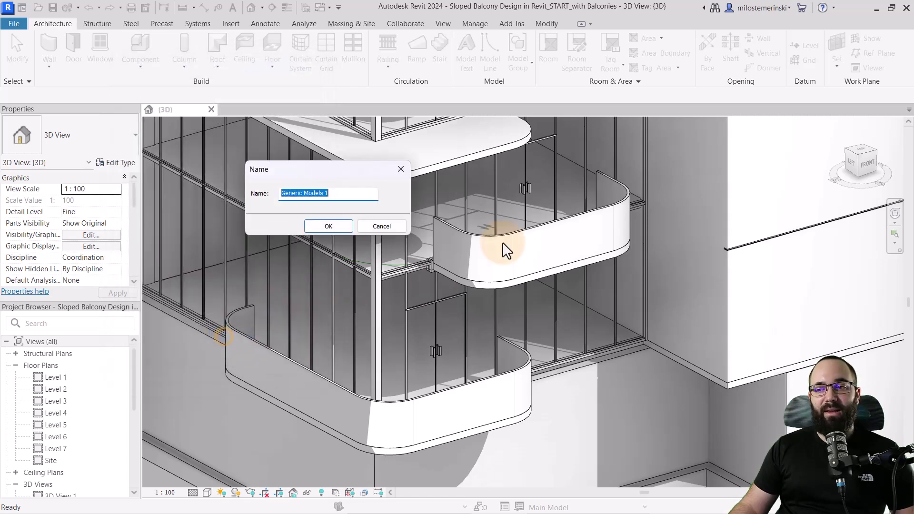
Keep the name Generic Models 1 and set the balcony wall face as work plane.
left_click(325, 229)
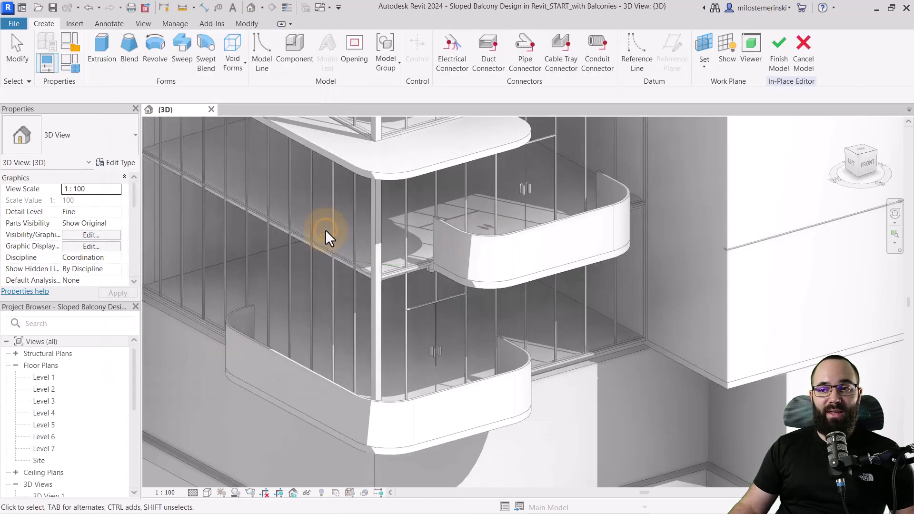
middle_click_drag(490, 259, 388, 267, "shift")
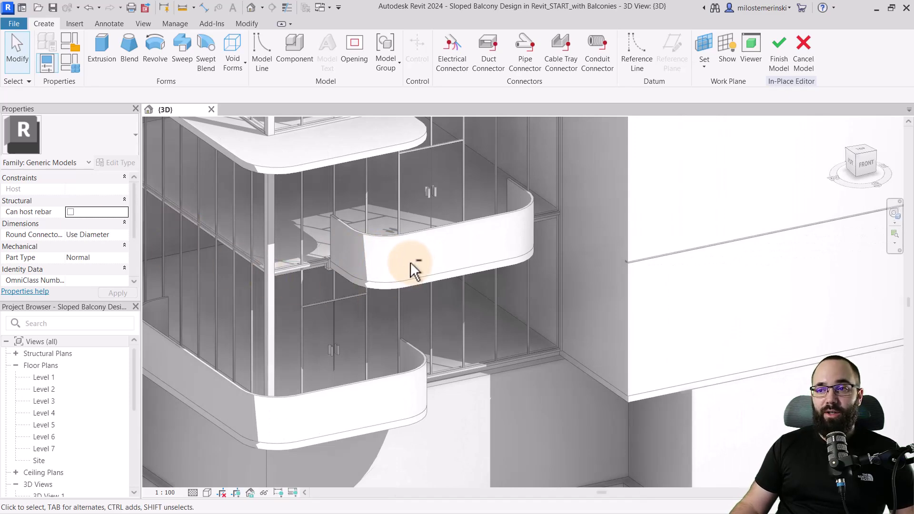
middle_click_drag(410, 267, 422, 277, "shift")
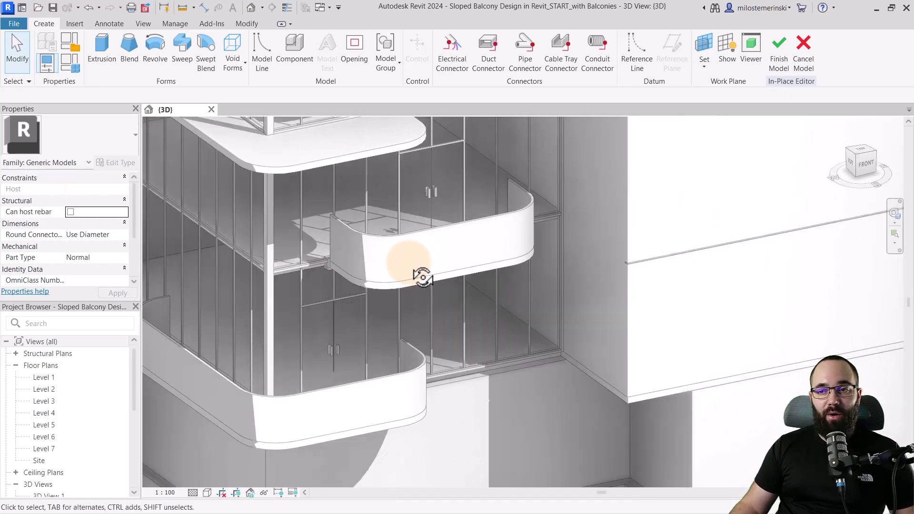
left_click(705, 70)
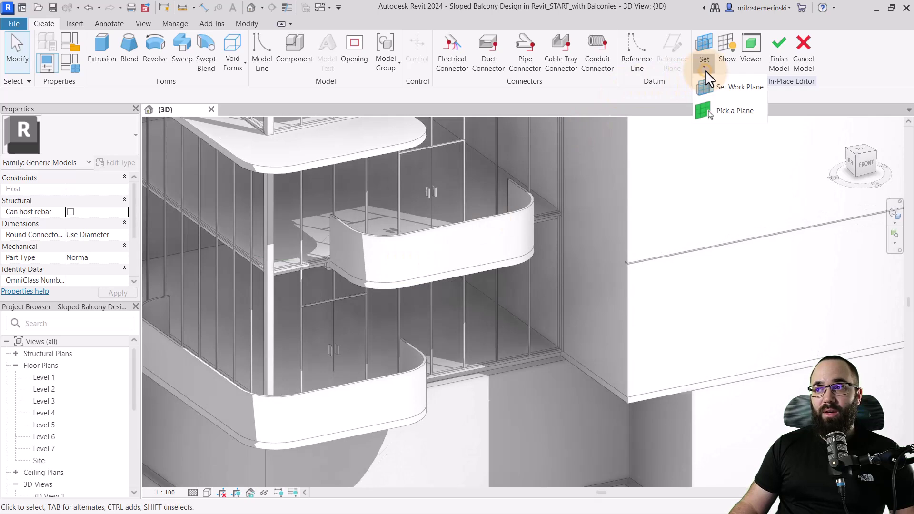
left_click(722, 113)
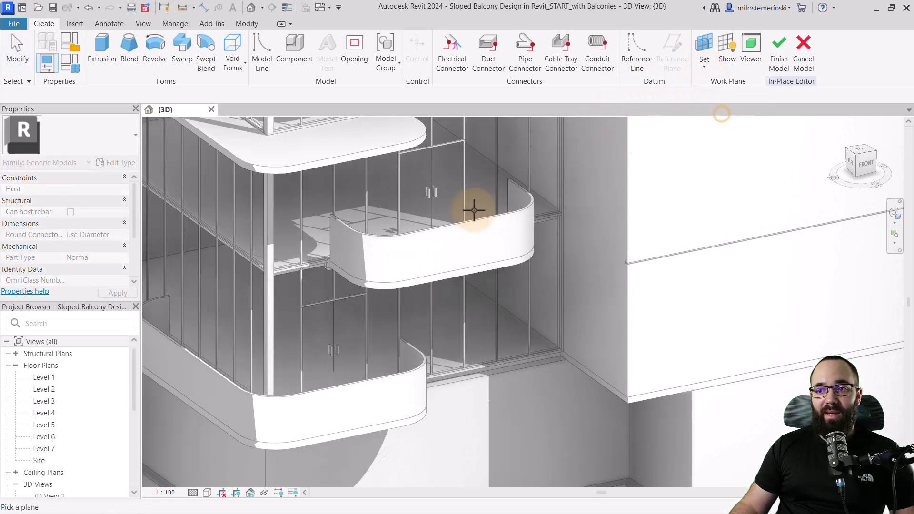
left_click(455, 227)
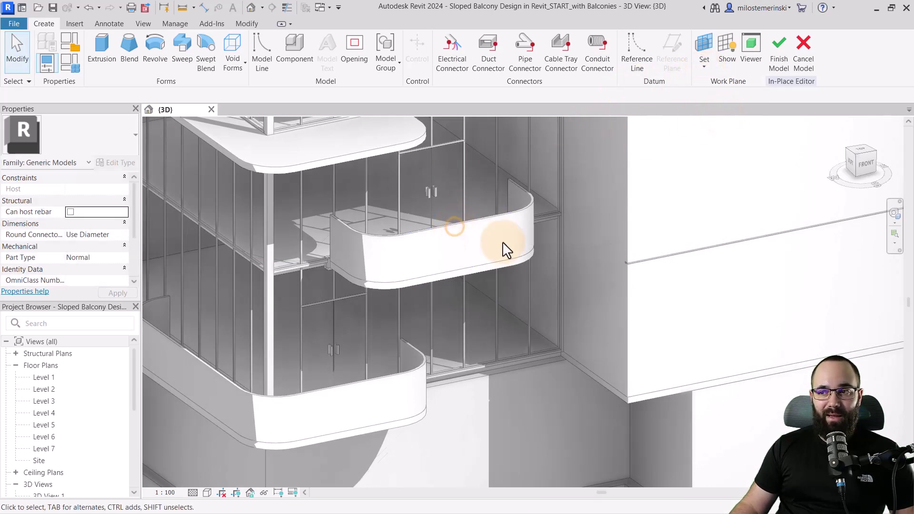
Reset the work plane with Pick a plane on the balcony wall face.
left_click(703, 69)
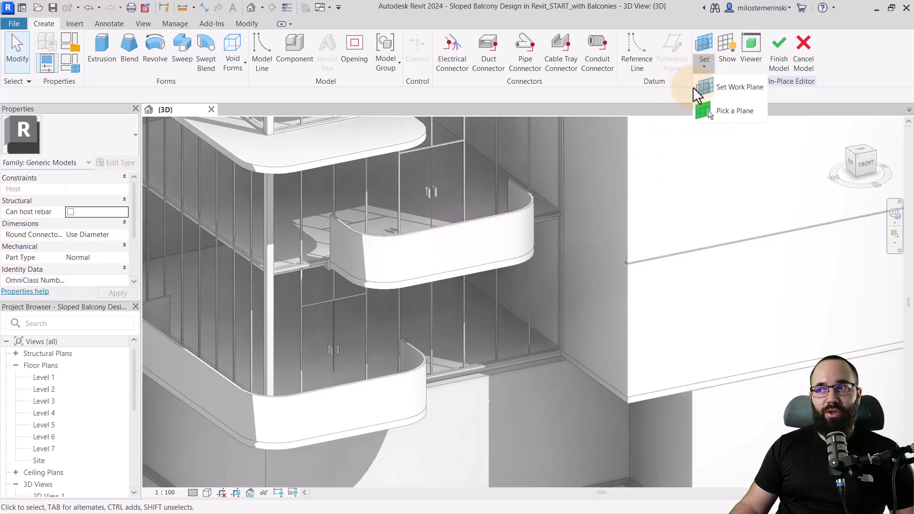
left_click(727, 90)
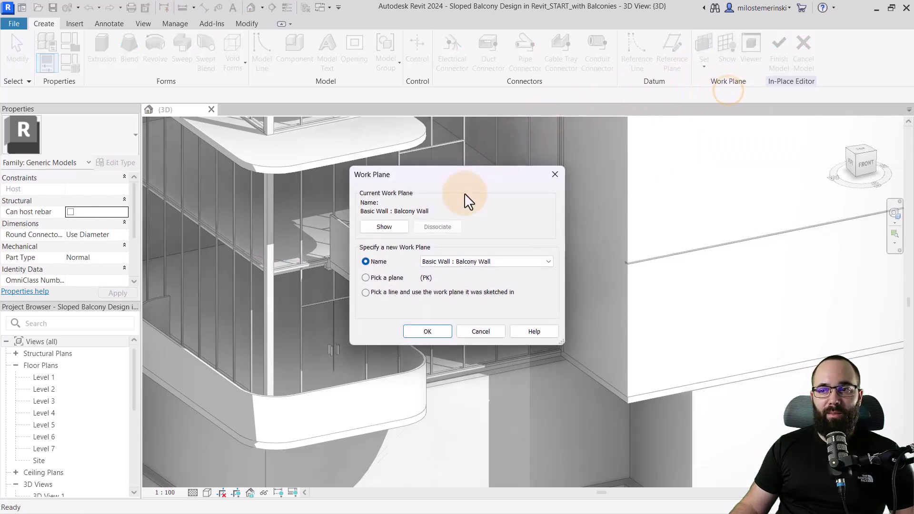
left_click(365, 277)
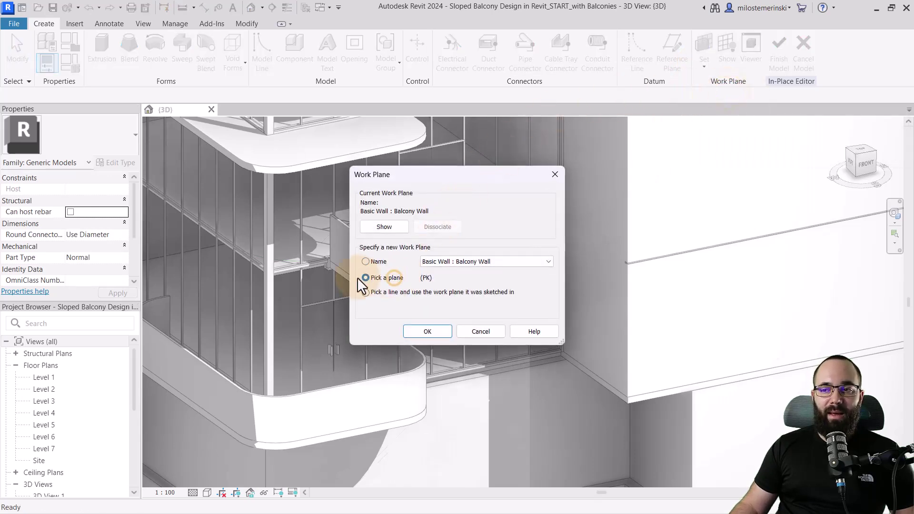
left_click(427, 331)
left_click(430, 232)
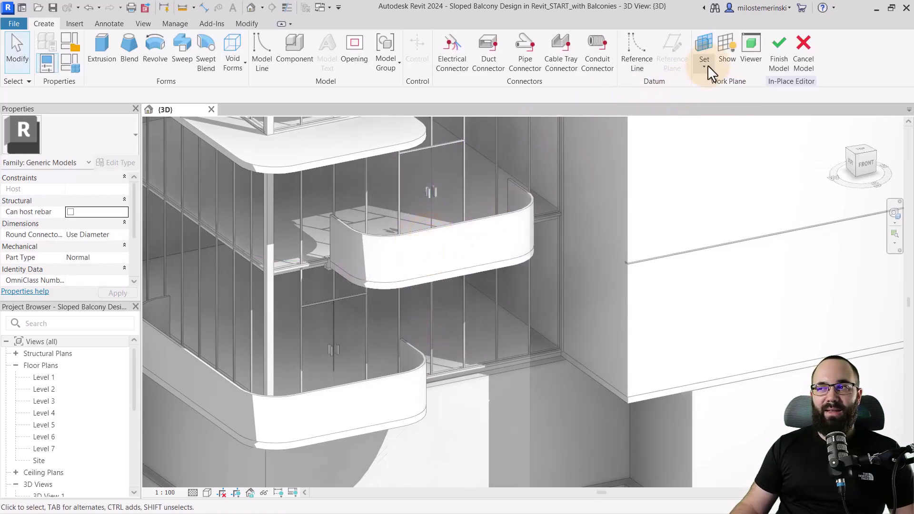
middle_click_drag(404, 265, 419, 274, "shift")
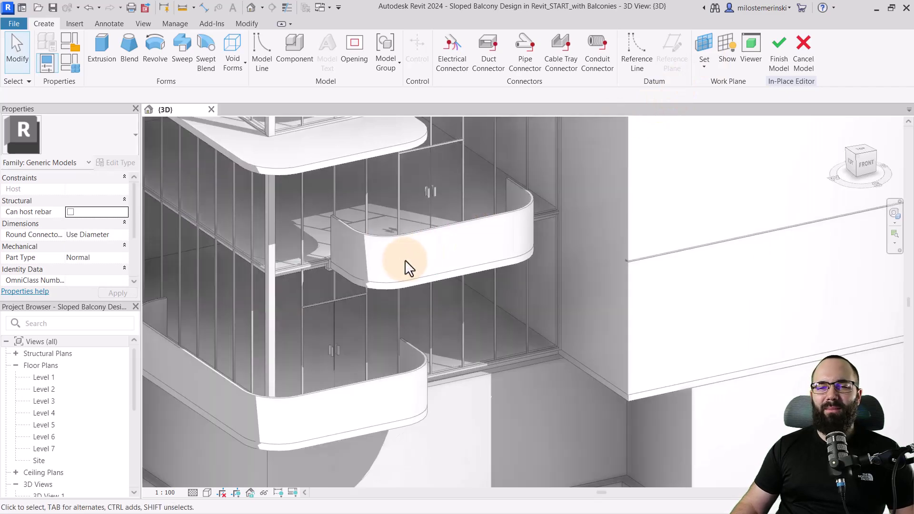
middle_click_drag(438, 255, 455, 266, "shift")
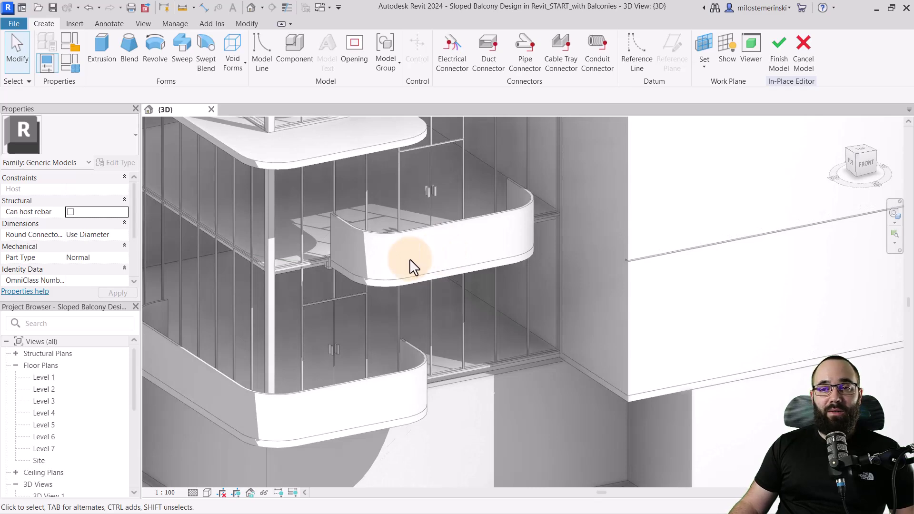
scroll(92, 398, "down", 5)
Open the South elevation and start a Void Extrusion on the balcony wall plane.
double_click(40, 397)
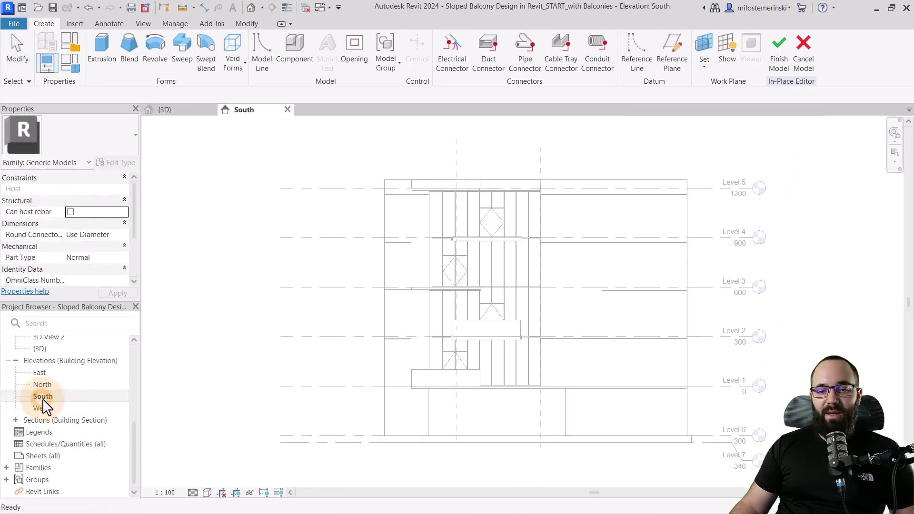
scroll(492, 332, "up", 2)
scroll(507, 336, "up", 2)
scroll(449, 326, "up", 2)
middle_click_drag(520, 326, 427, 318)
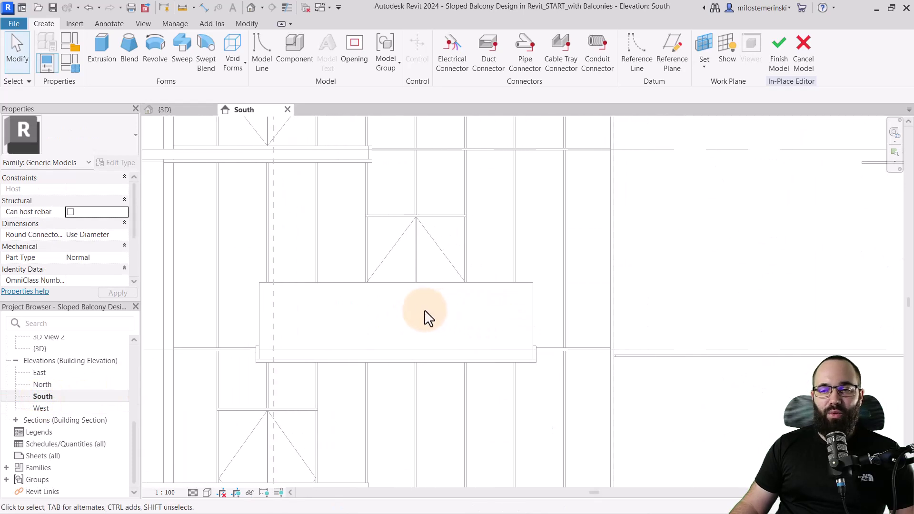
left_click(242, 64)
left_click(251, 90)
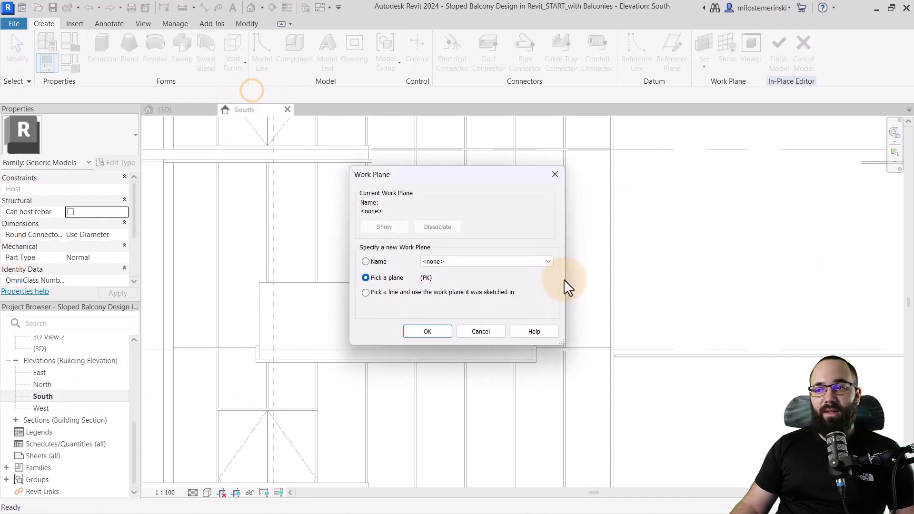
left_click(421, 332)
left_click(371, 283)
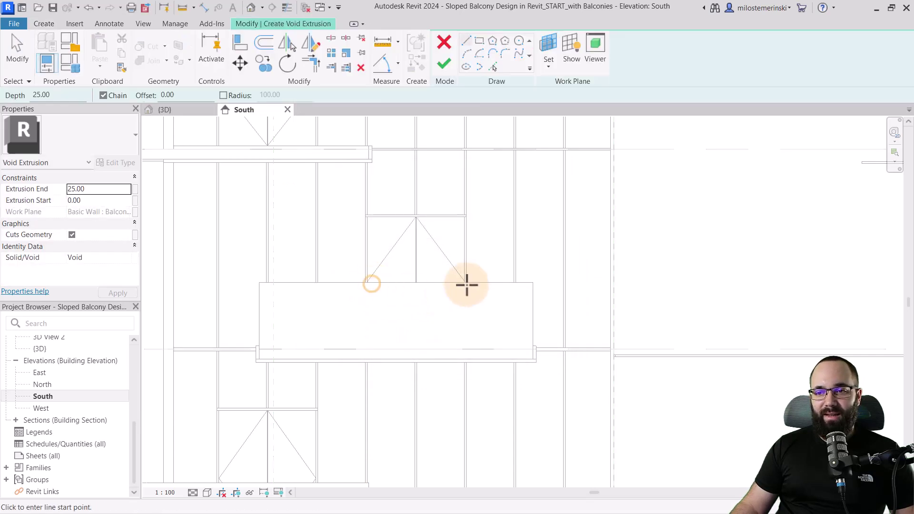
Sketch the void's right edge, long top edge and left edge down into the balcony.
left_click(486, 65)
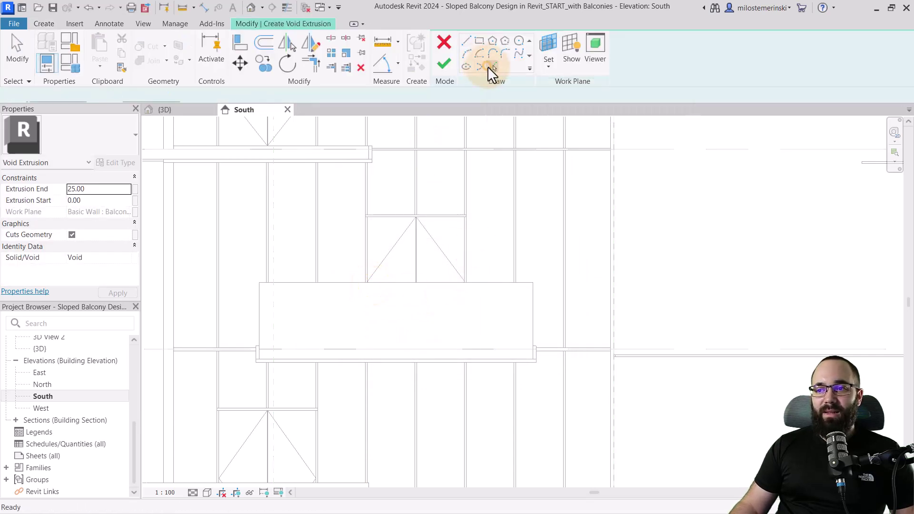
left_click(467, 41)
left_click(536, 289)
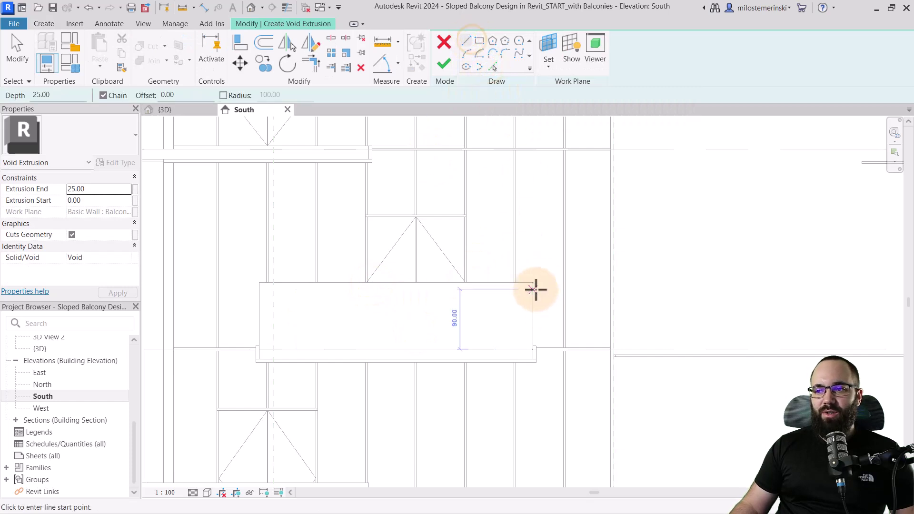
left_click(533, 282)
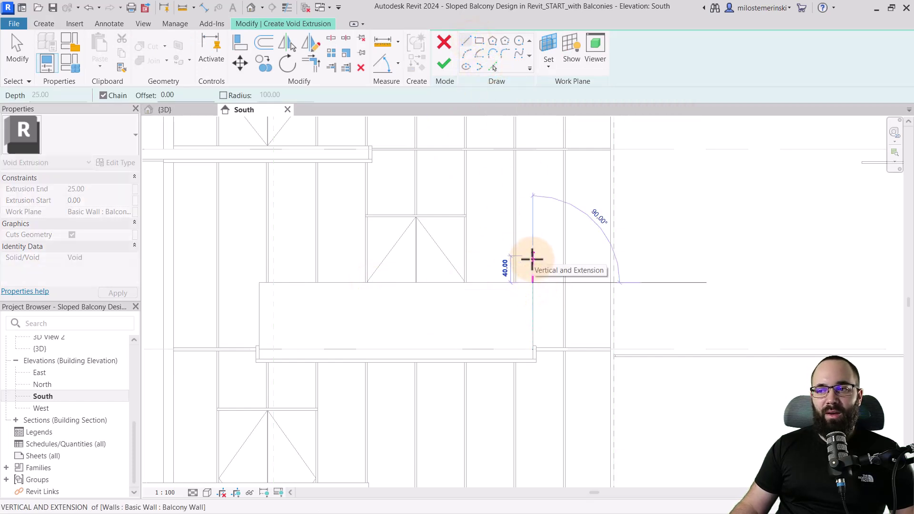
left_click(531, 255)
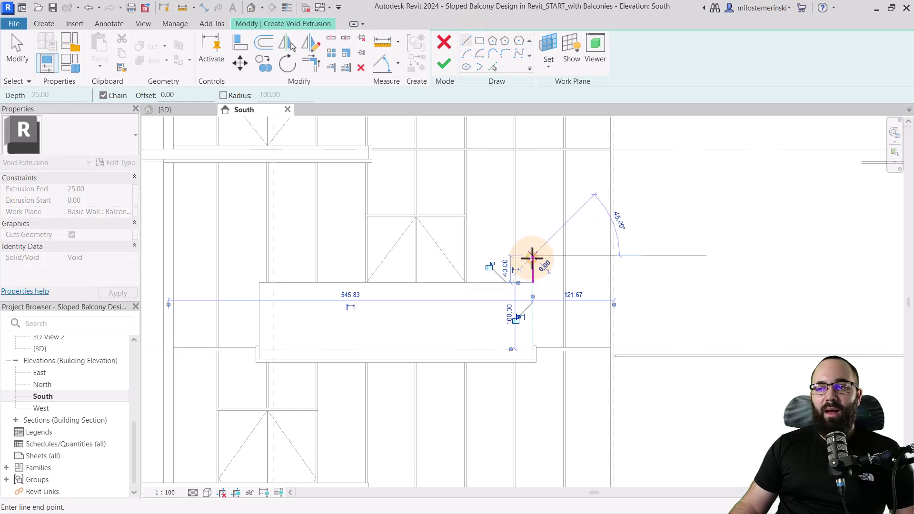
left_click(259, 256)
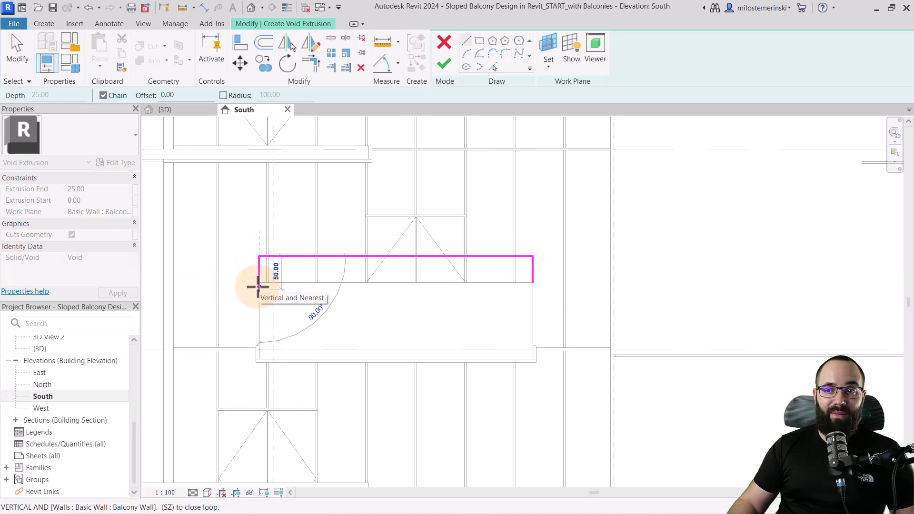
left_click(263, 313)
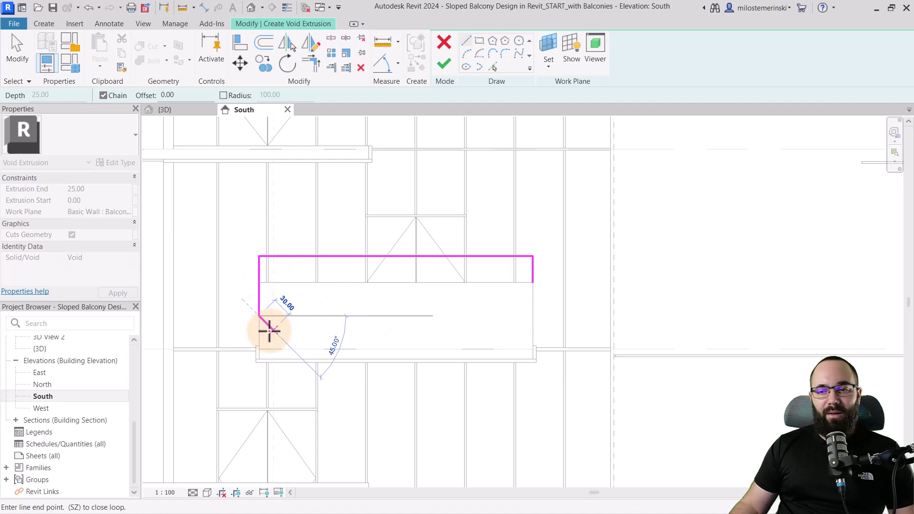
scroll(262, 327, "up", 4)
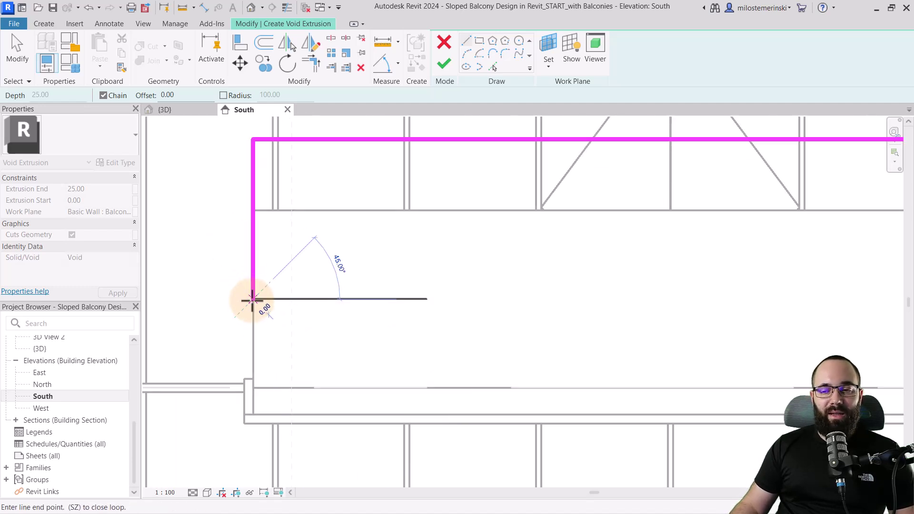
Set the left sketch line's length to 85 and draw a short horizontal line from its bottom.
key("Escape")
key("Escape")
left_click(251, 288)
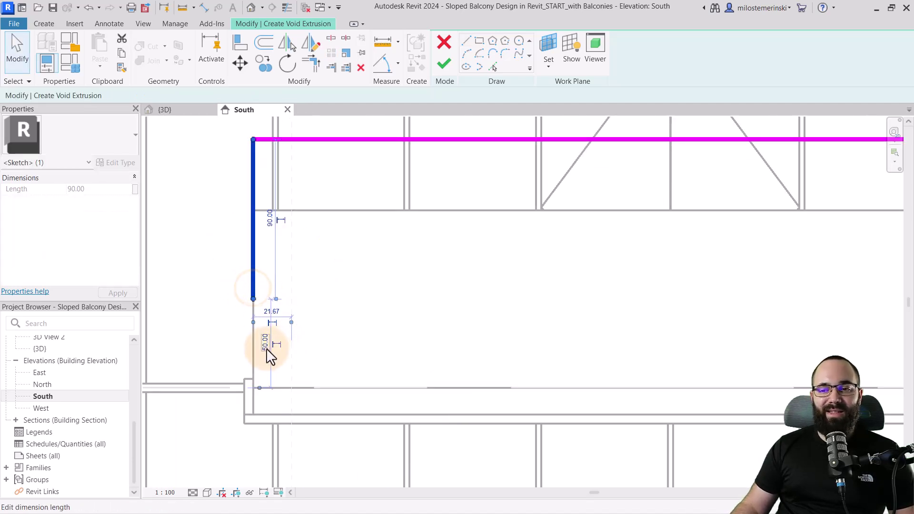
left_click(266, 344)
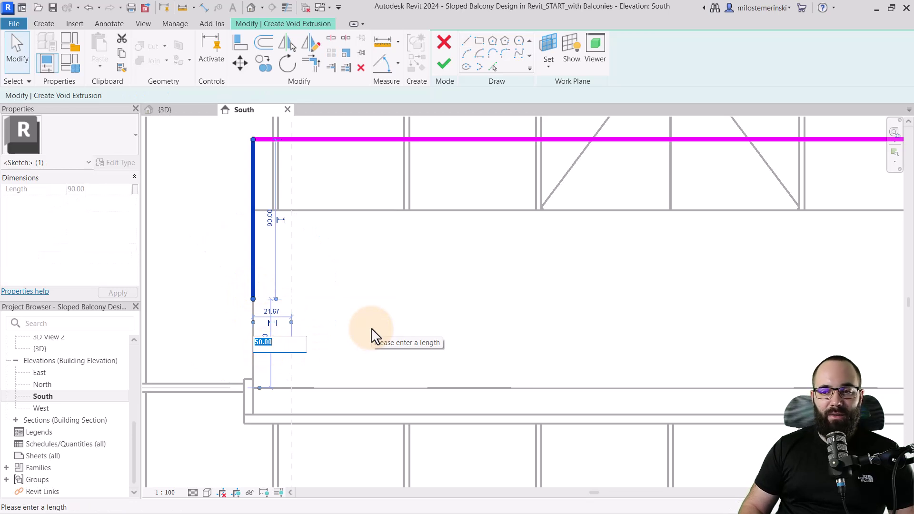
key("Return")
scroll(368, 338, "down", 2)
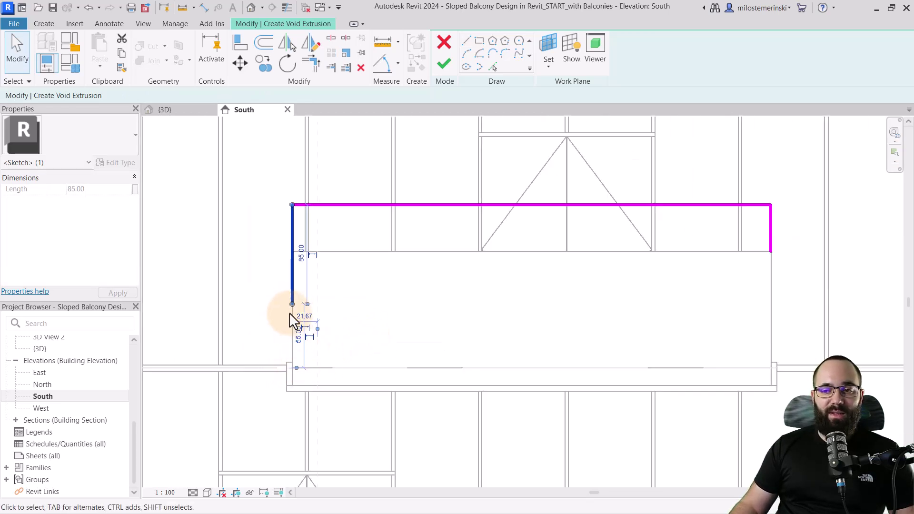
left_click(466, 42)
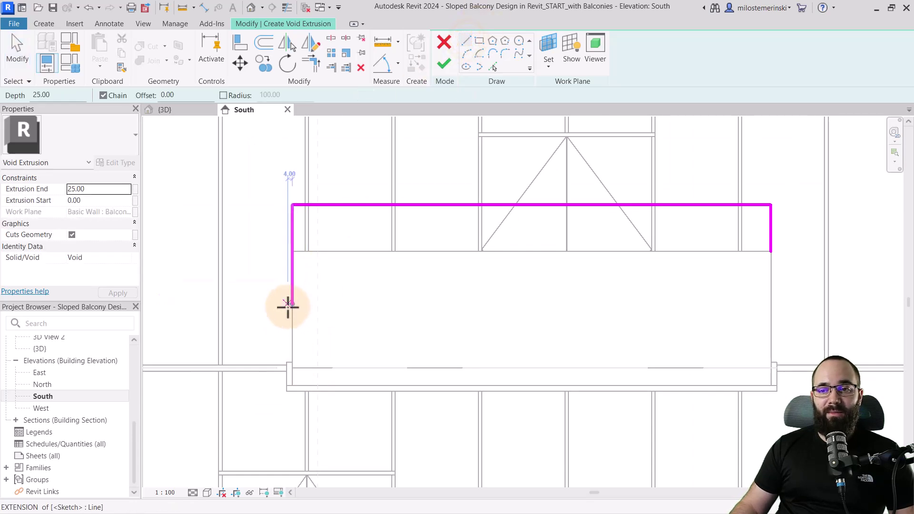
left_click(291, 304)
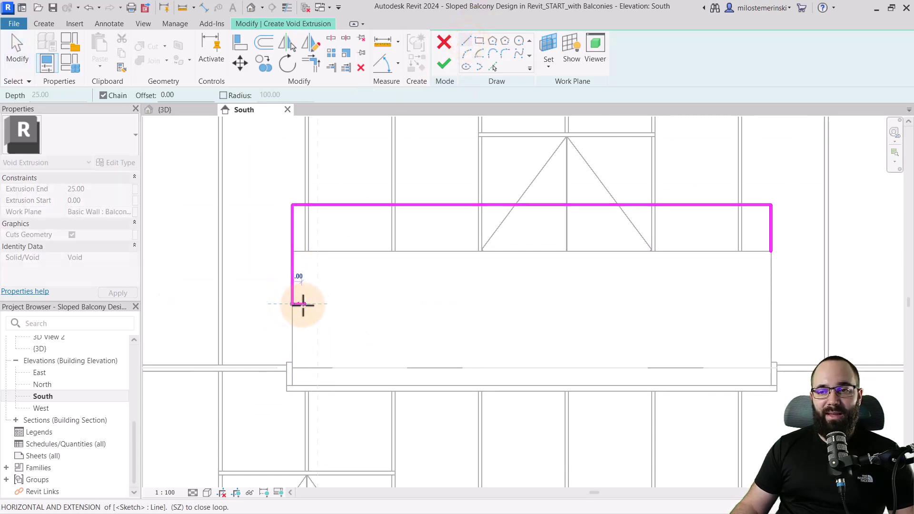
scroll(305, 305, "up", 3)
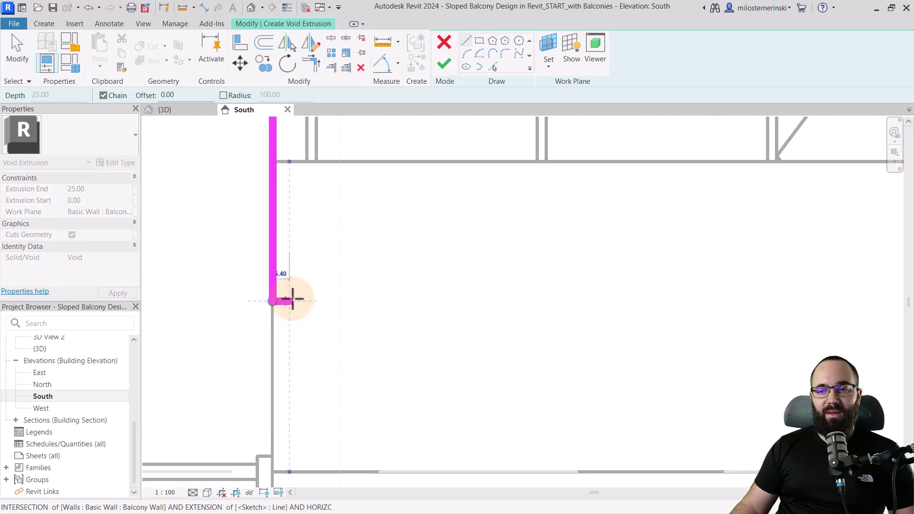
scroll(287, 311, "down", 2)
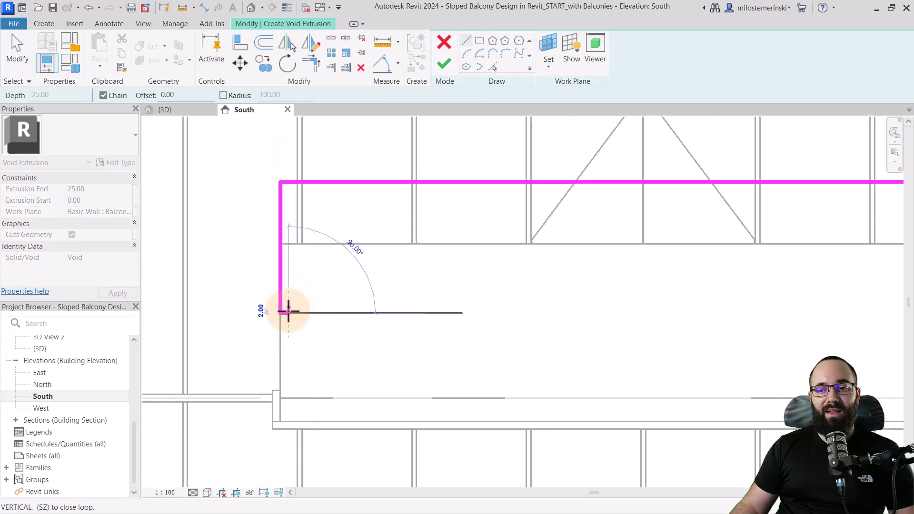
left_click(287, 311)
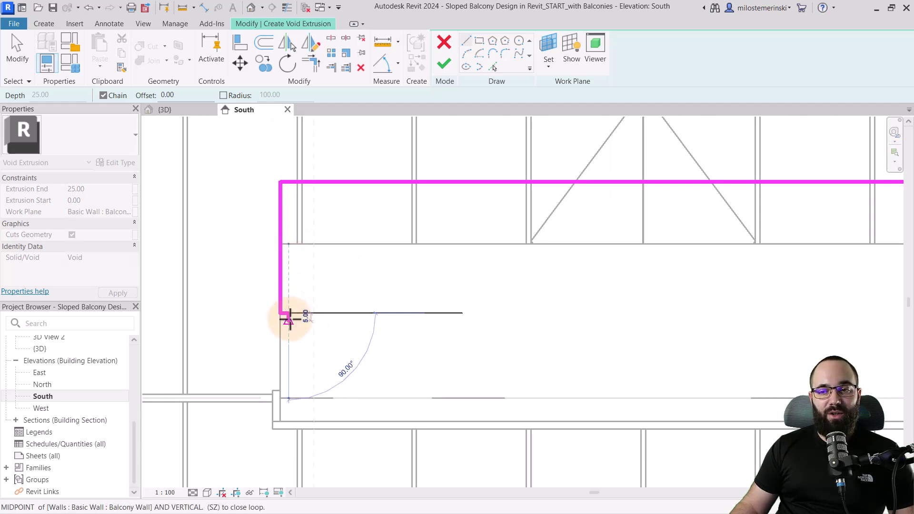
scroll(292, 313, "down", 2)
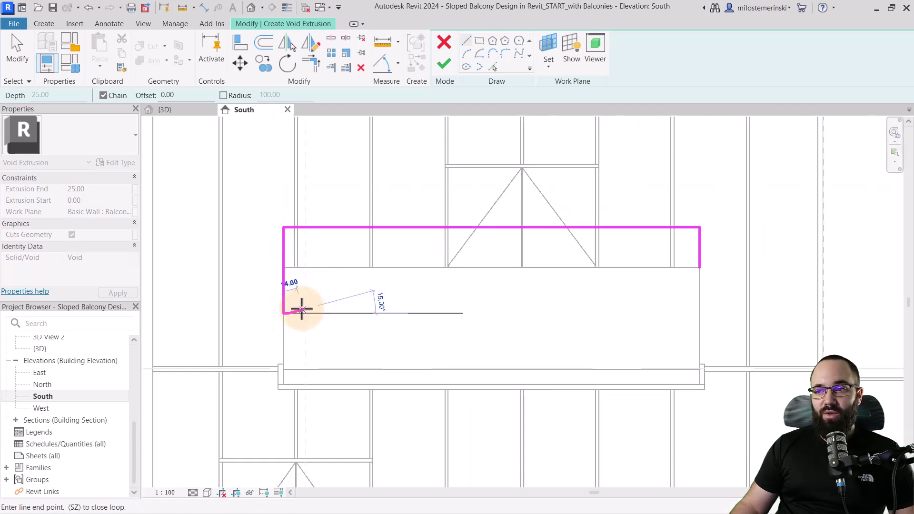
Draw the sloped bottom edge and right side, then fillet the corner.
middle_click_drag(407, 307, 357, 318)
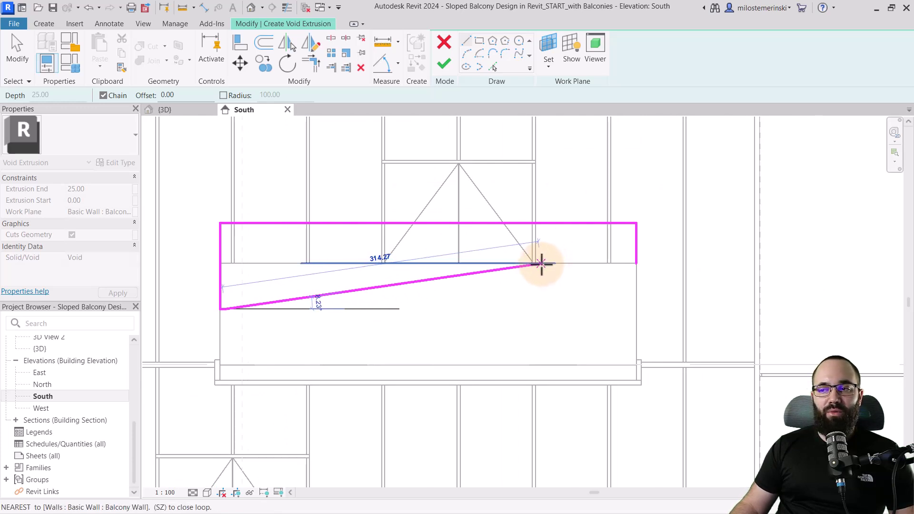
left_click(540, 265)
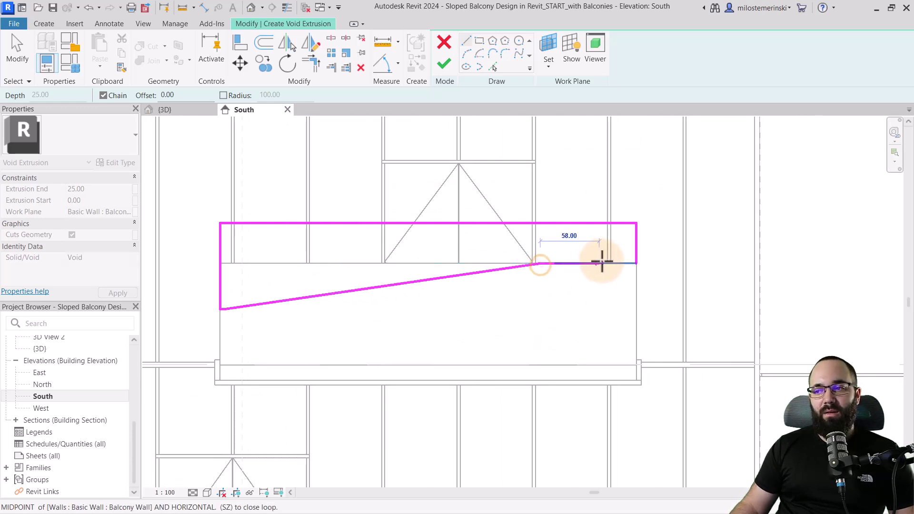
left_click(635, 263)
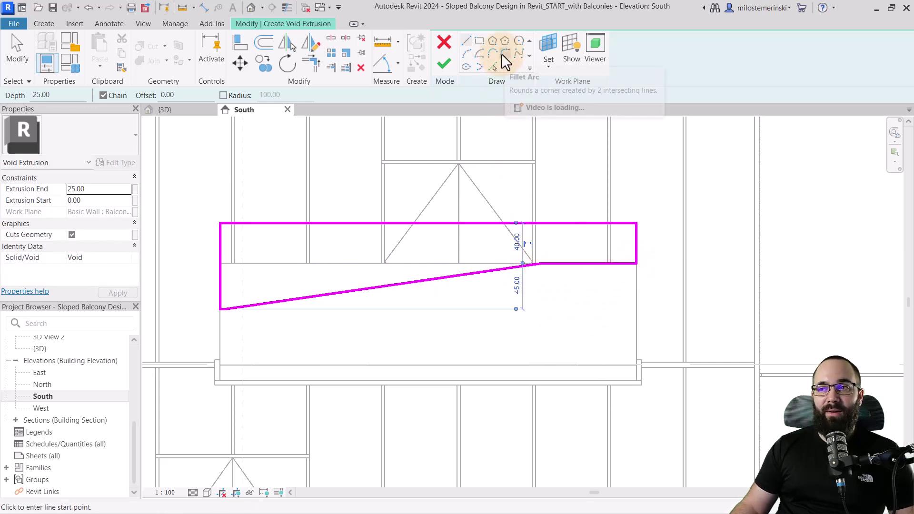
left_click(501, 55)
left_click(534, 266)
scroll(539, 266, "up", 2)
scroll(543, 268, "up", 2)
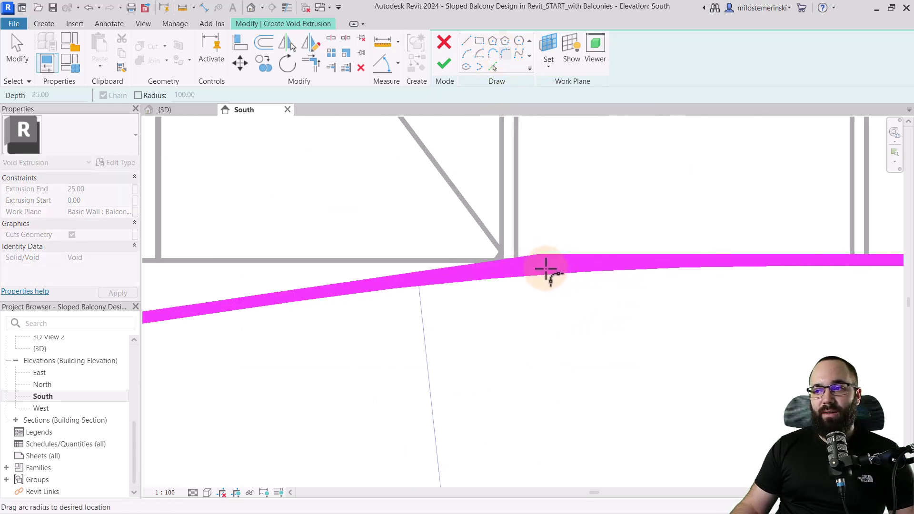
left_click(546, 269)
scroll(530, 272, "down", 2)
scroll(543, 299, "down", 2)
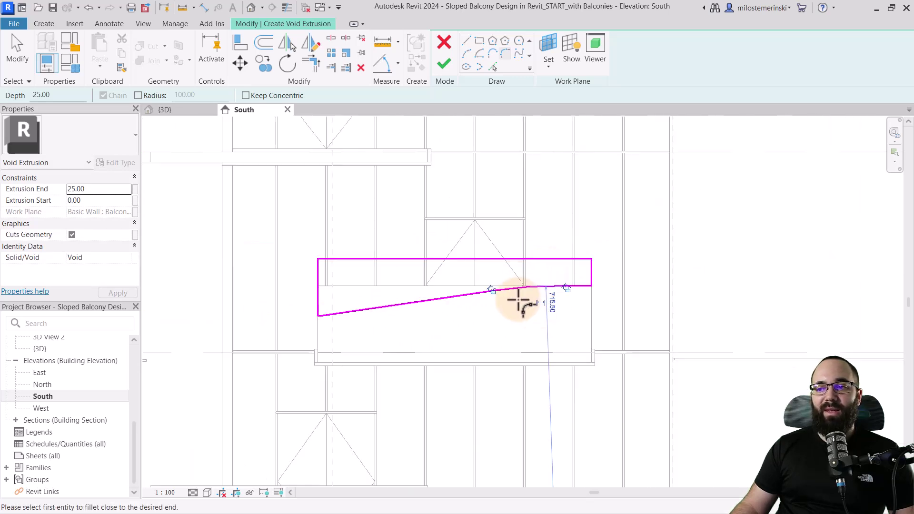
key("Escape")
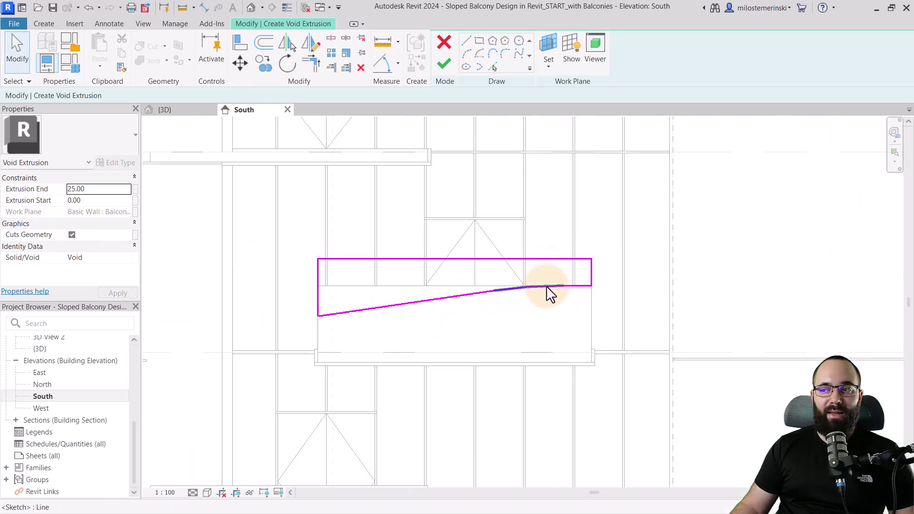
Delete the corner arc and redraw a fillet between the sloped and horizontal lines.
left_click(546, 287)
scroll(544, 288, "up", 2)
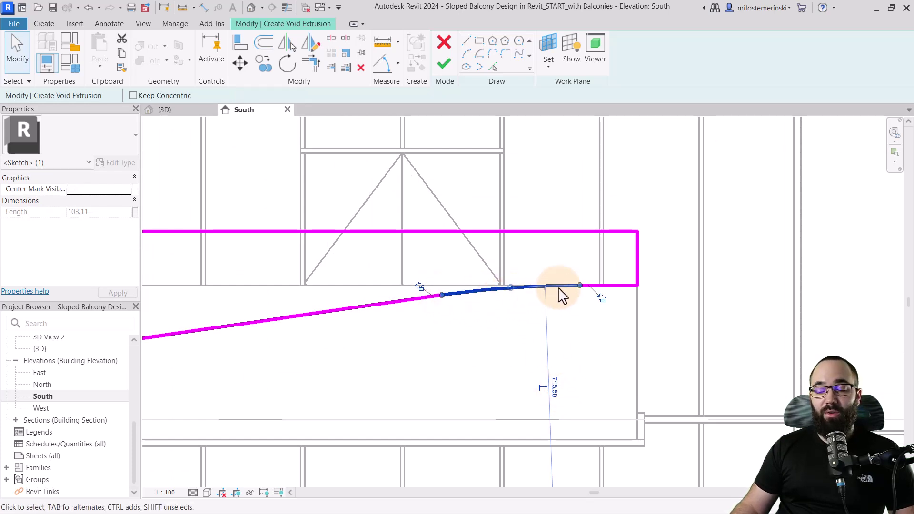
left_click(89, 7)
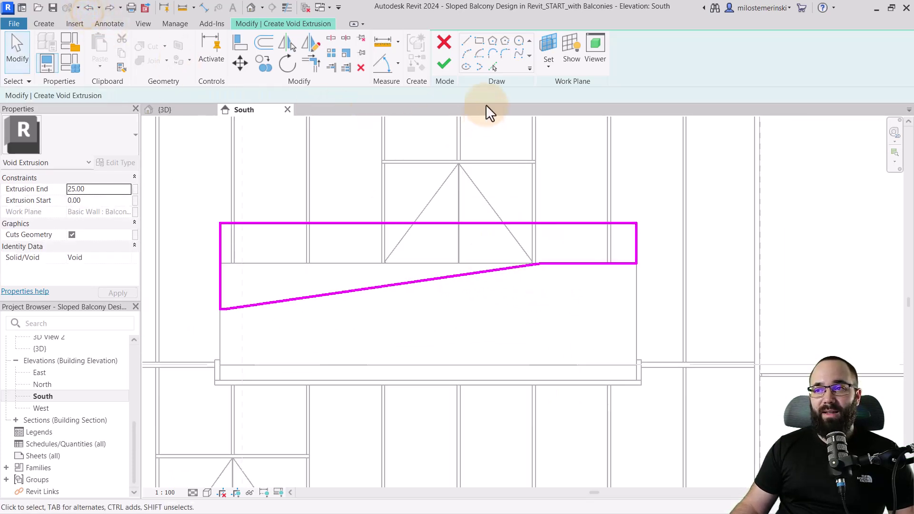
left_click(505, 53)
scroll(550, 245, "up", 2)
scroll(529, 264, "up", 2)
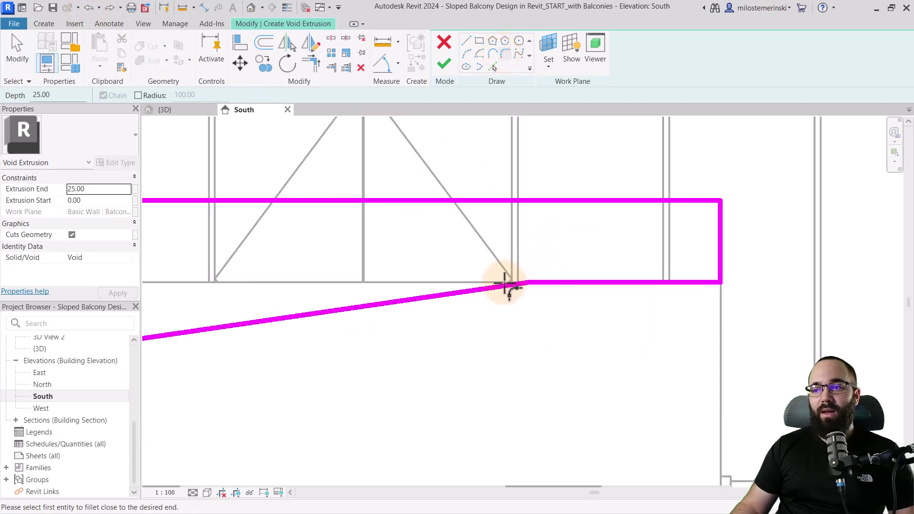
left_click(540, 283)
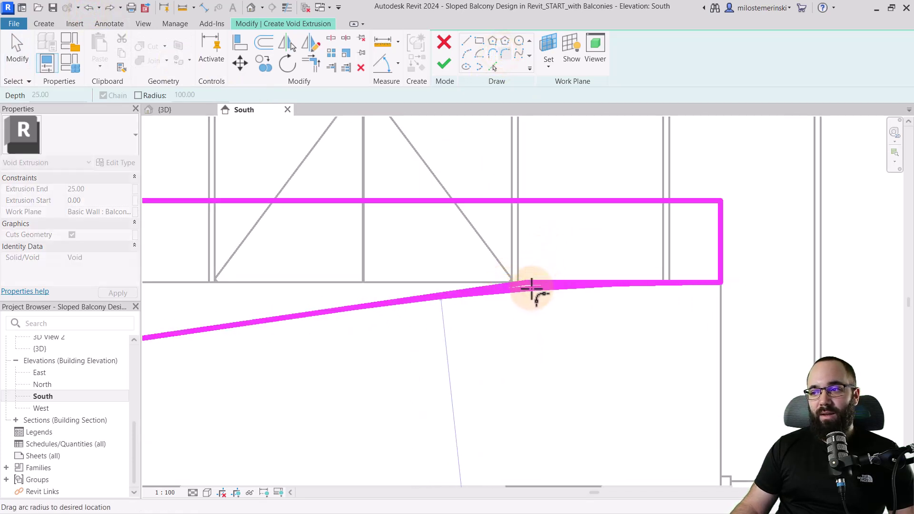
left_click(532, 289)
scroll(549, 257, "down", 2)
scroll(544, 267, "down", 1)
key("Escape")
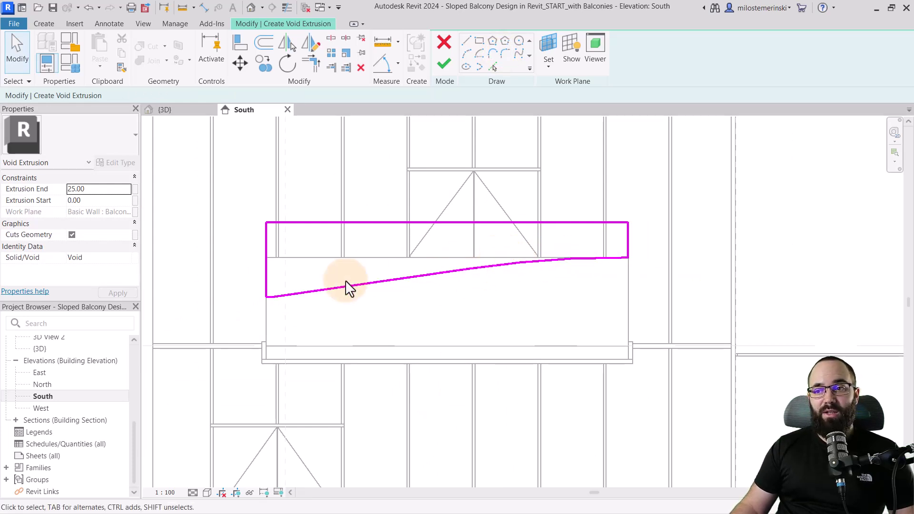
scroll(491, 263, "down", 1)
scroll(491, 262, "down", 1)
middle_click_drag(486, 275, 500, 288)
Finish the void sketch, stretch it to 162.5 depth in the Level 2 plan, and view it in 3D.
left_click(444, 65)
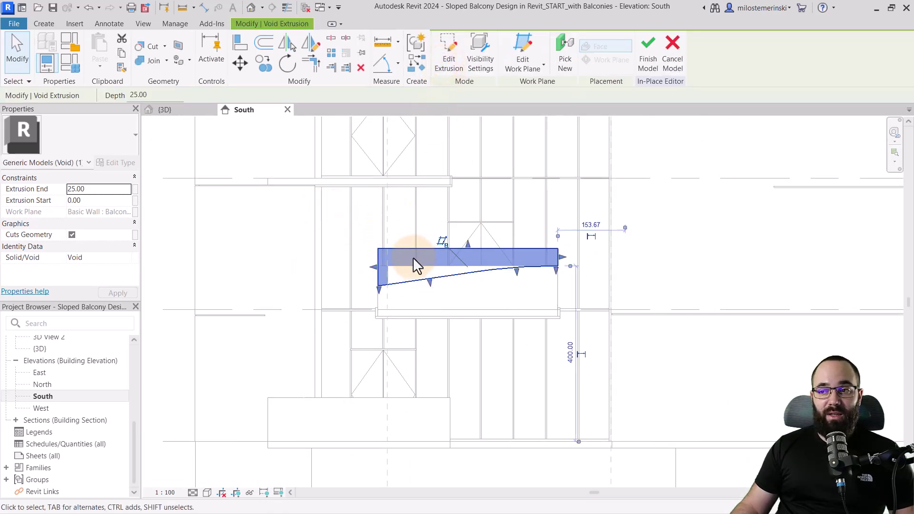
scroll(55, 394, "up", 3)
scroll(56, 390, "up", 2)
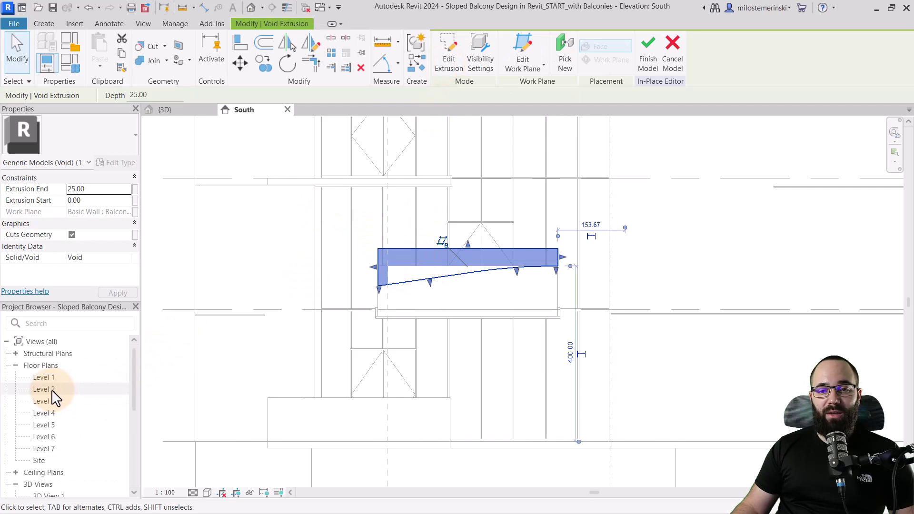
double_click(52, 390)
scroll(500, 396, "up", 1)
scroll(534, 393, "up", 3)
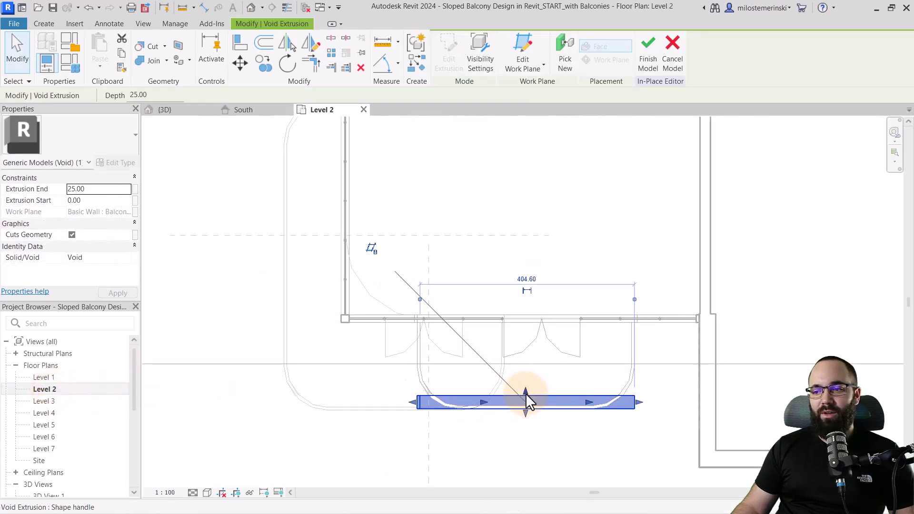
left_click_drag(534, 393, 526, 323)
left_click(165, 110)
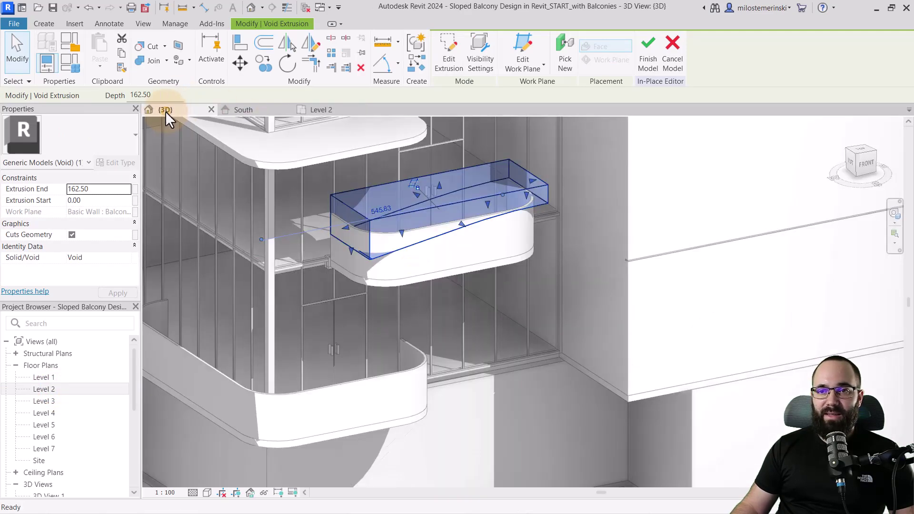
mouse_move(422, 312)
middle_mouse_down("shift")
mouse_move(539, 271)
mouse_move(433, 248)
mouse_move(394, 278)
middle_mouse_up("shift")
scroll(408, 216, "up", 2)
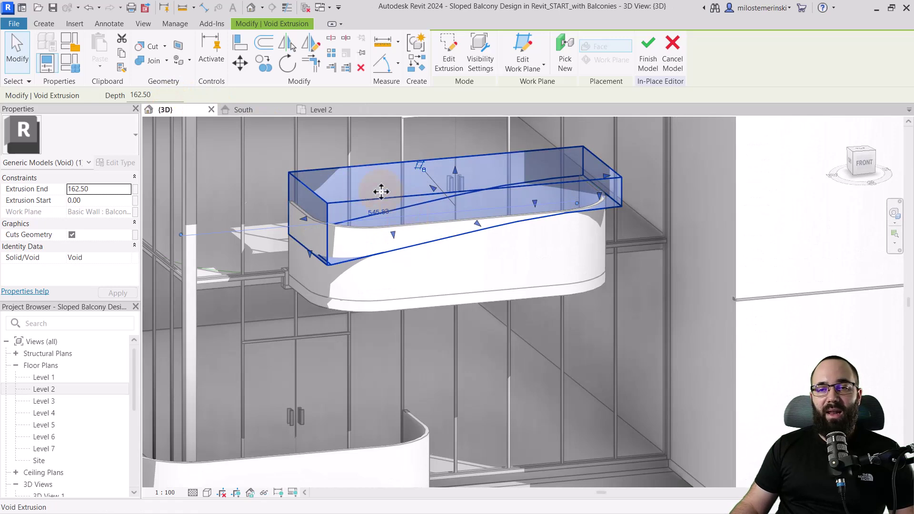
Cut the upper balcony's straight and curved walls with the void using Multiple Cut.
left_click(153, 46)
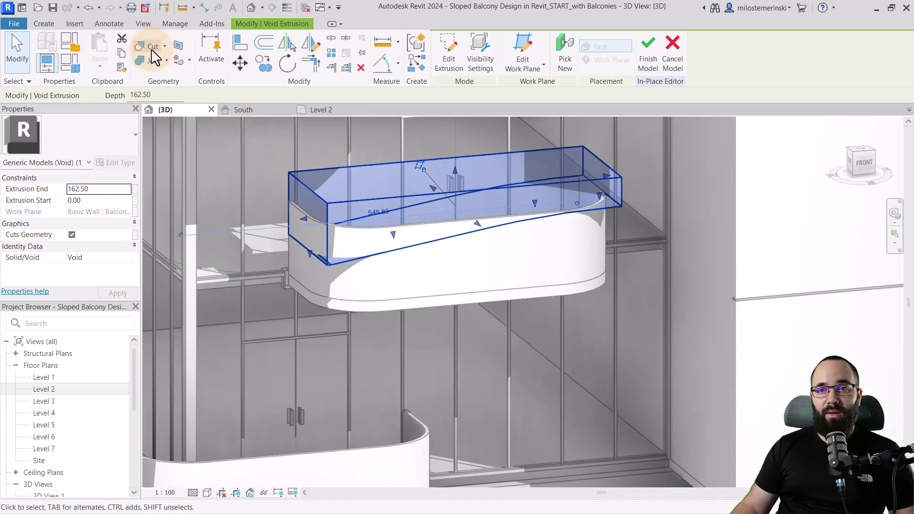
left_click(362, 201)
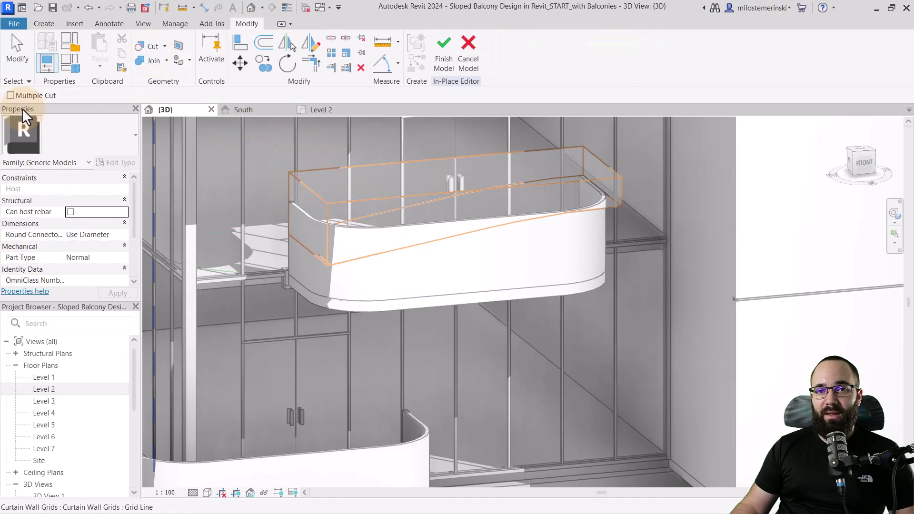
left_click(365, 194)
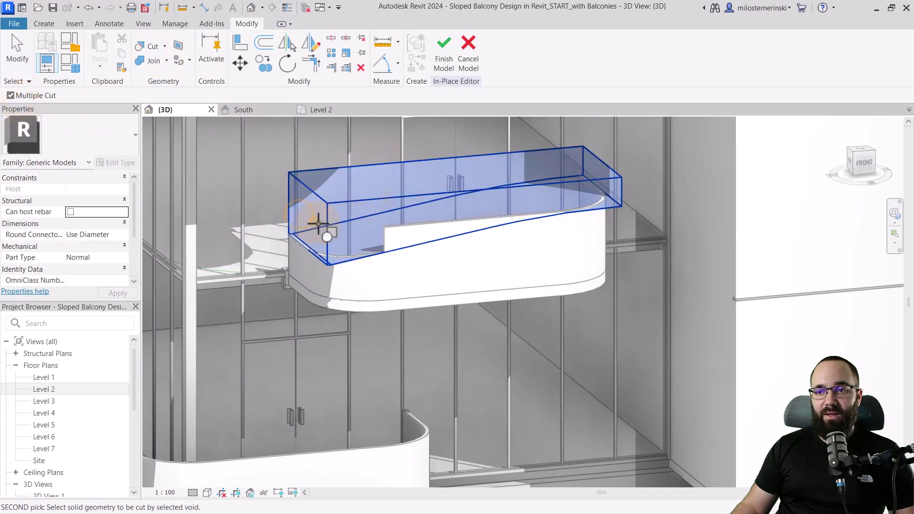
left_click(364, 227)
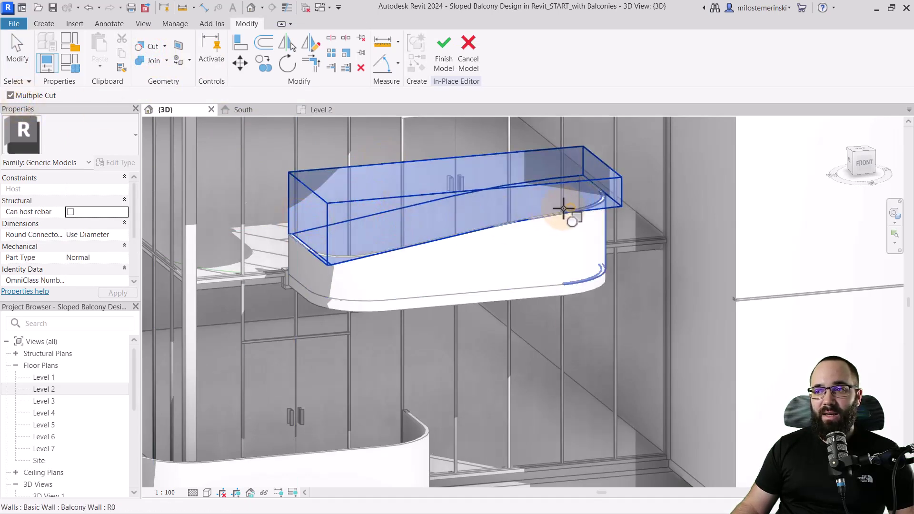
scroll(621, 205, "up", 3)
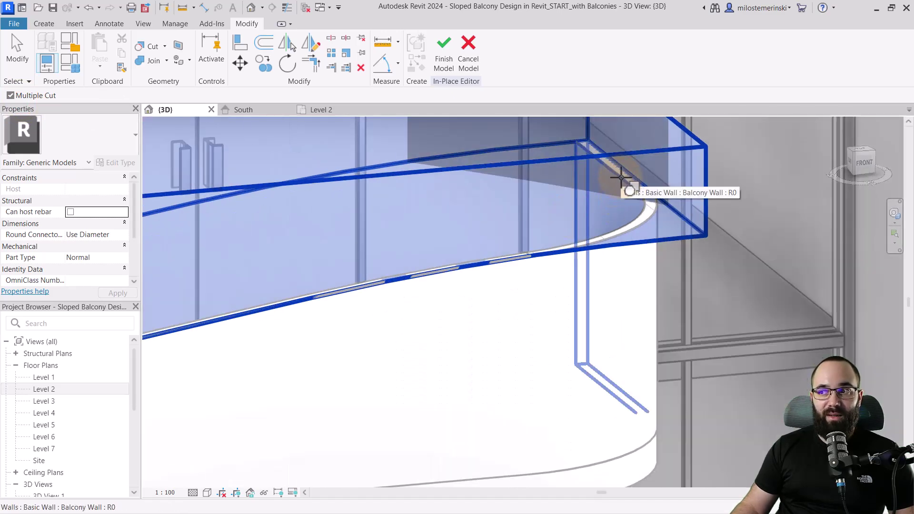
left_click(620, 178)
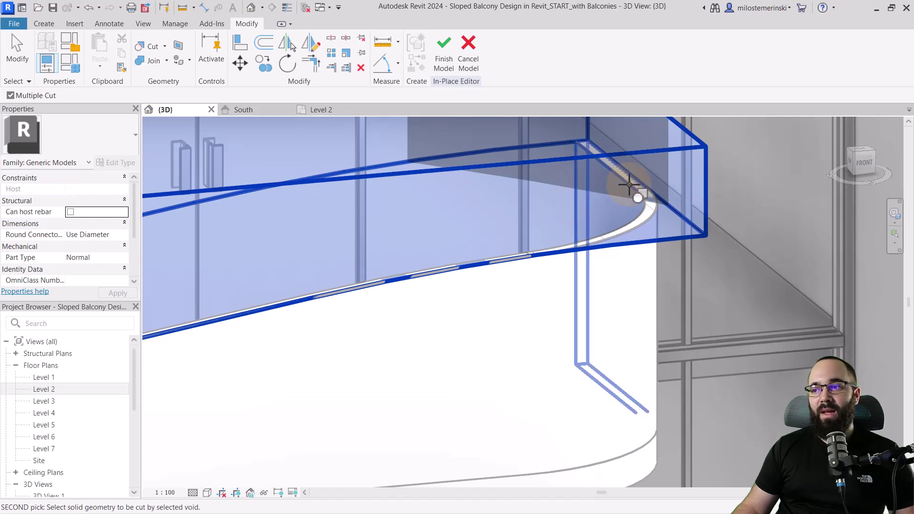
Finish the in-place model and dismiss the resulting warning.
left_click(442, 65)
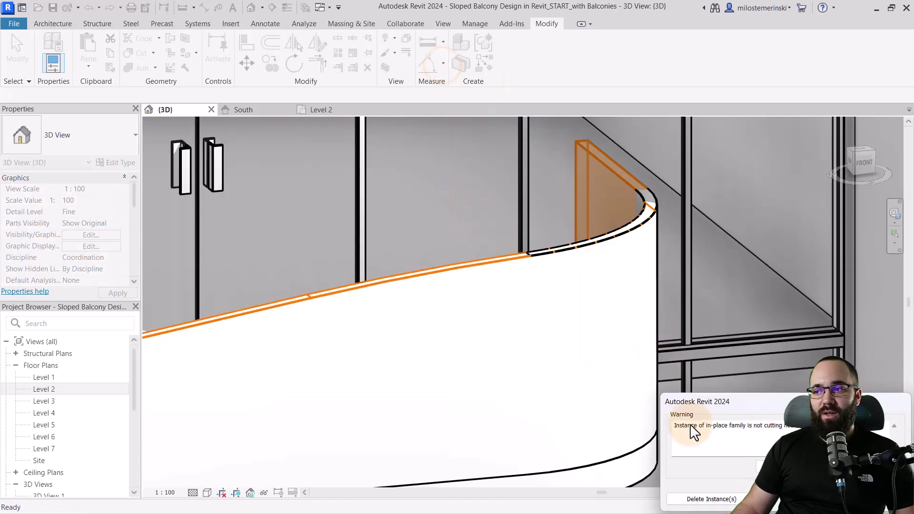
left_click_drag(733, 400, 289, 212)
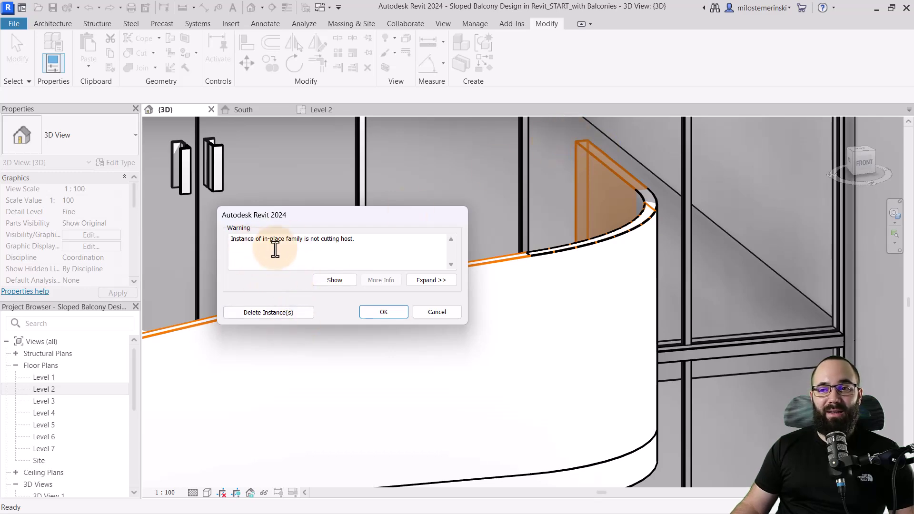
left_click(383, 312)
mouse_move(550, 208)
middle_mouse_down("shift")
mouse_move(496, 283)
mouse_move(479, 227)
mouse_move(457, 229)
mouse_move(530, 221)
mouse_move(559, 262)
mouse_move(479, 259)
mouse_move(430, 244)
mouse_move(522, 249)
mouse_move(522, 261)
middle_mouse_up("shift")
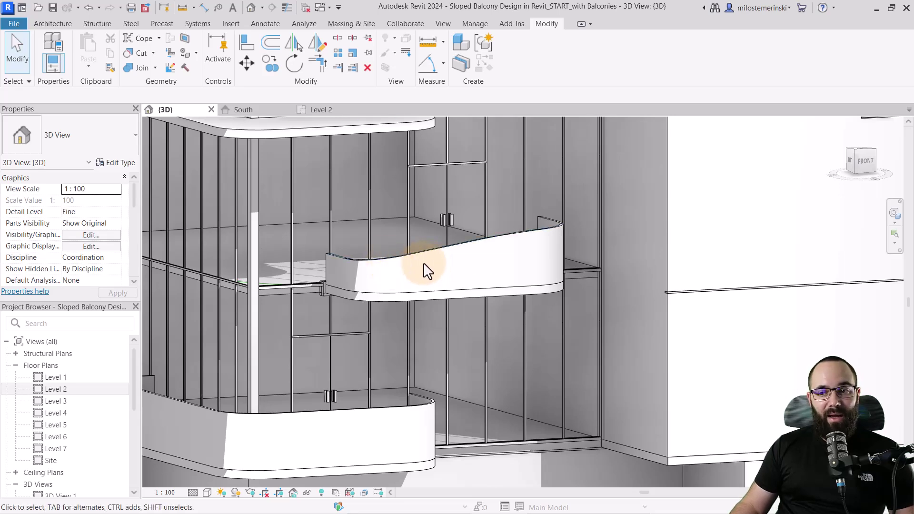
scroll(386, 257, "down", 2)
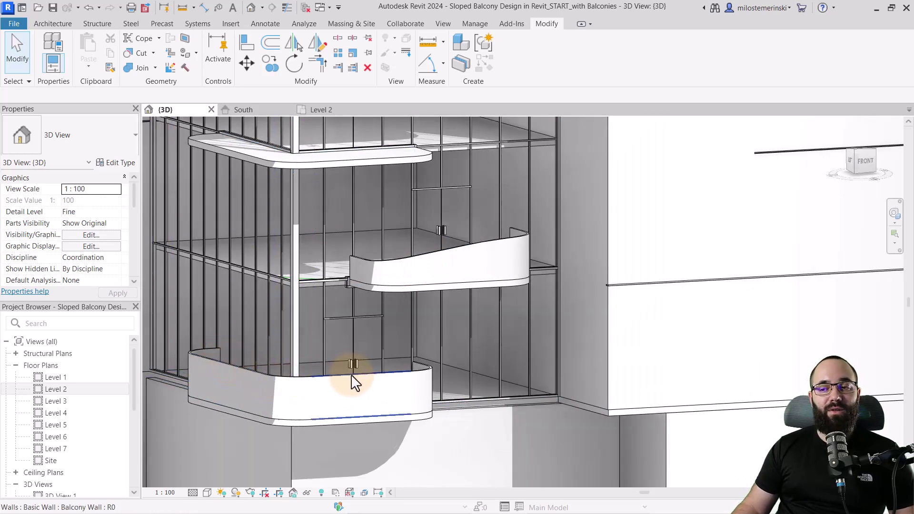
Reopen the upper balcony's in-place model and edit the void extrusion's profile sketch.
left_click(405, 255)
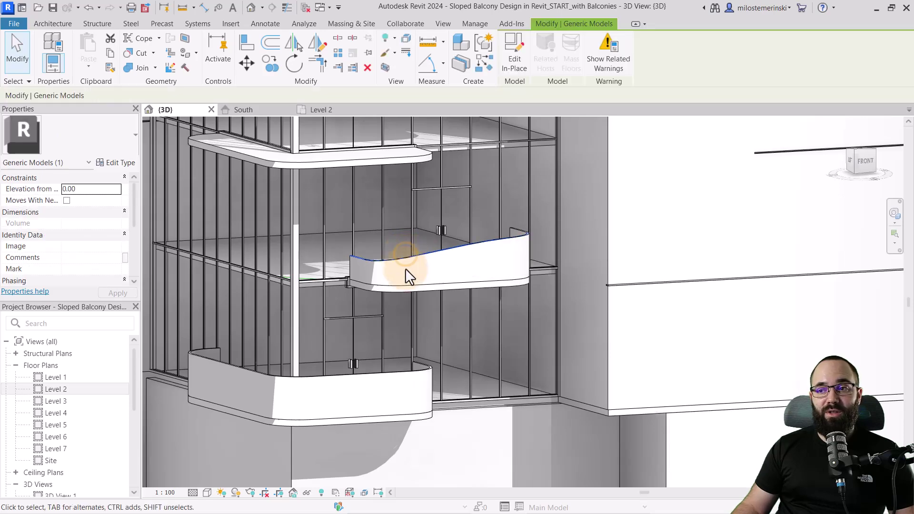
scroll(438, 275, "up", 2)
key("Escape")
scroll(430, 265, "up", 2)
mouse_move(422, 249)
middle_mouse_down("shift")
mouse_move(435, 258)
mouse_move(449, 351)
mouse_move(452, 323)
middle_mouse_up("shift")
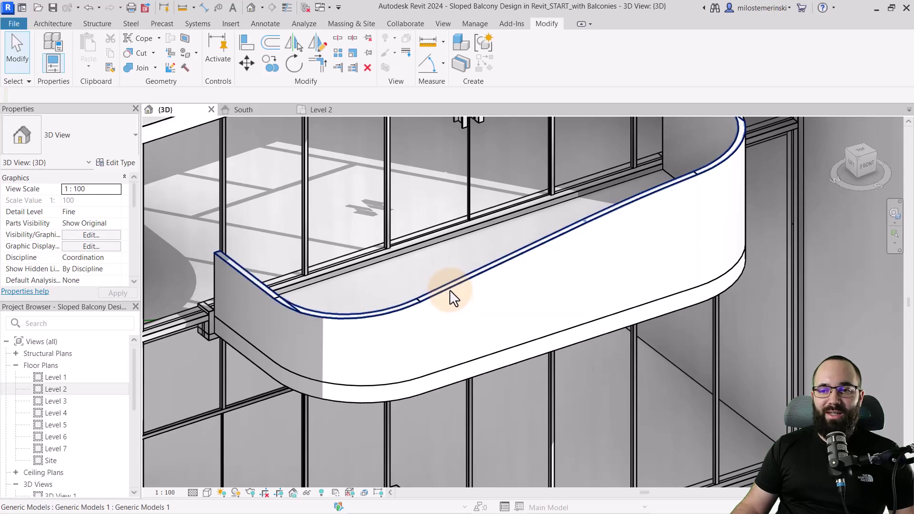
left_click(450, 296)
left_click(508, 73)
left_click(487, 268)
mouse_move(487, 271)
middle_mouse_down("shift")
mouse_move(480, 284)
mouse_move(499, 299)
middle_mouse_up("shift")
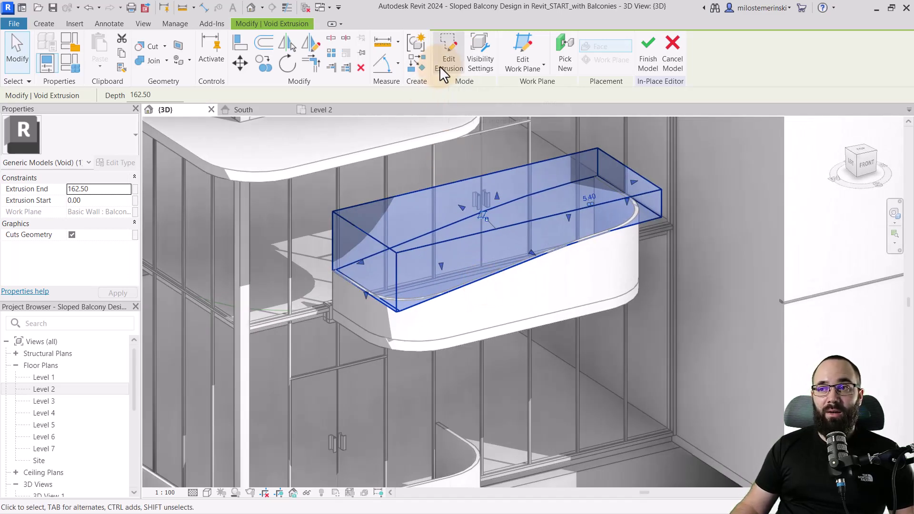
left_click(440, 68)
Copy all seven void profile lines to the clipboard and finish the sketch.
middle_click_drag(549, 300, 334, 175, "shift")
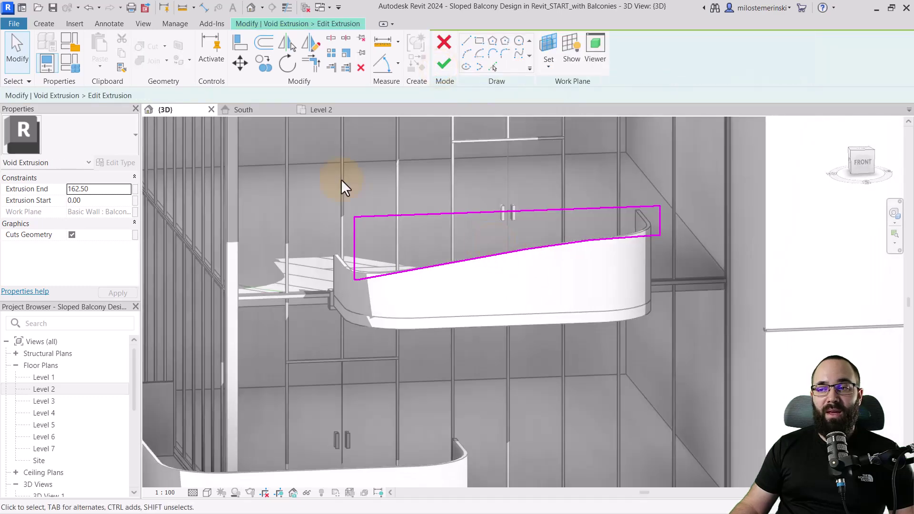
left_click_drag(336, 175, 728, 370)
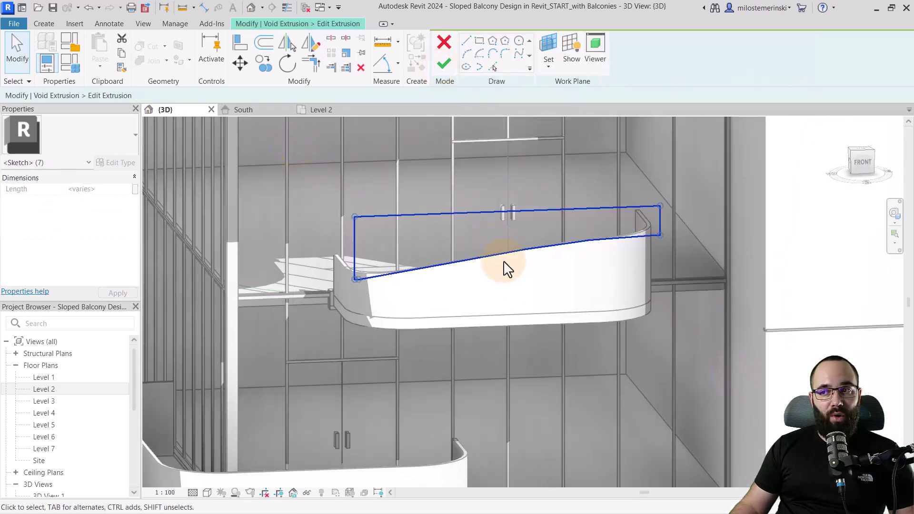
key("ctrl+c")
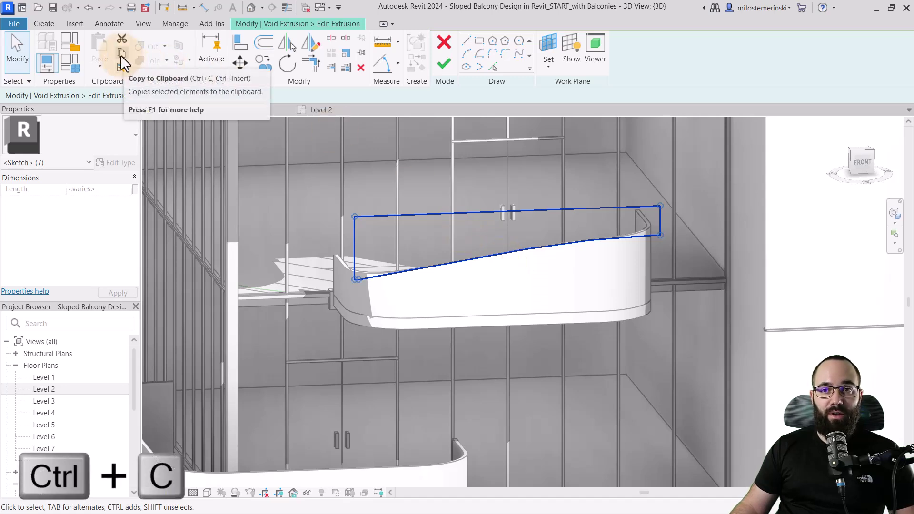
left_click(122, 57)
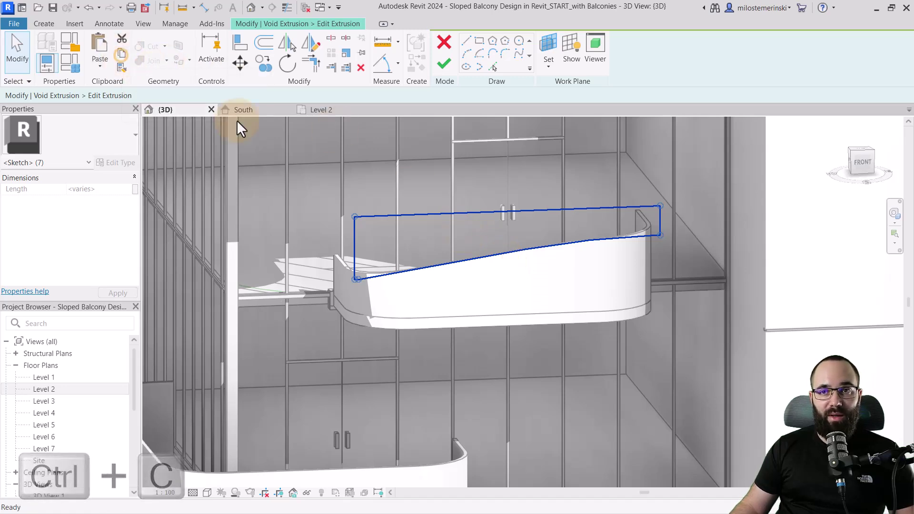
left_click(440, 64)
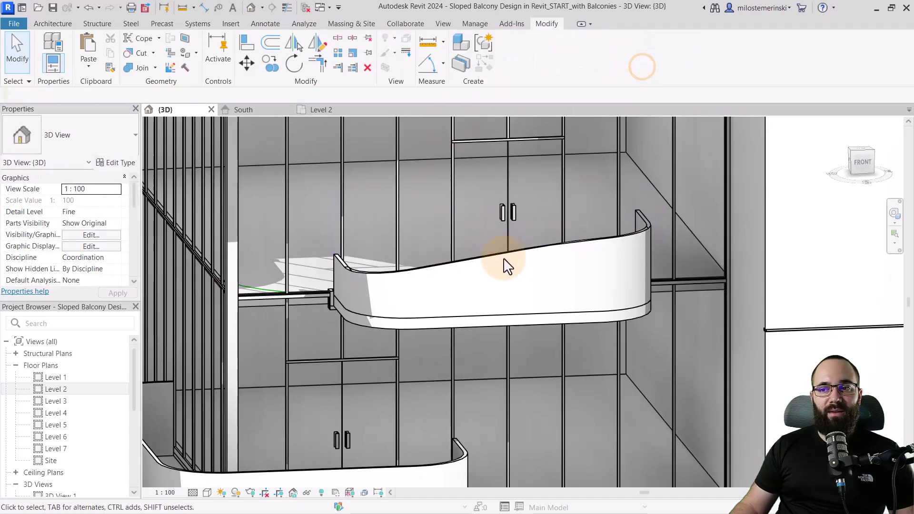
scroll(504, 262, "down", 3)
mouse_move(500, 255)
middle_mouse_down("shift")
mouse_move(534, 291)
mouse_move(512, 300)
middle_mouse_up("shift")
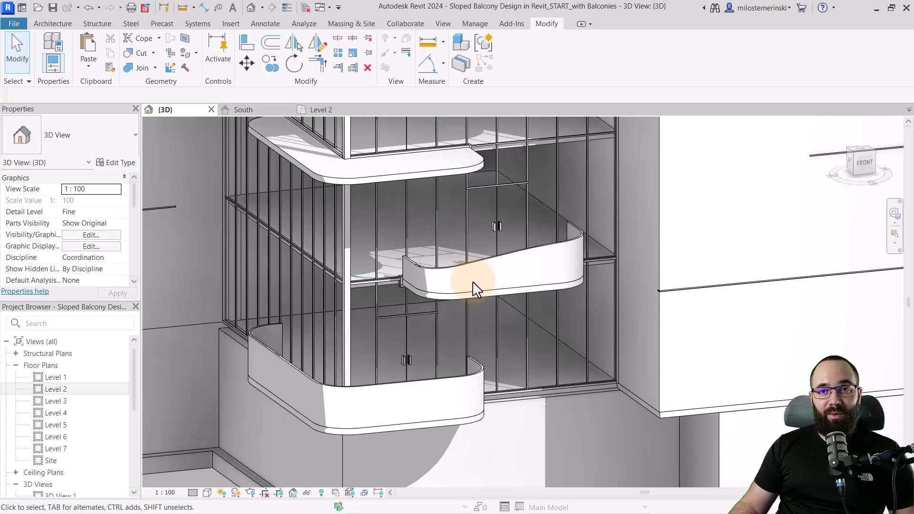
Create a new Generic Models in-place model and confirm its name.
left_click(48, 25)
left_click(139, 69)
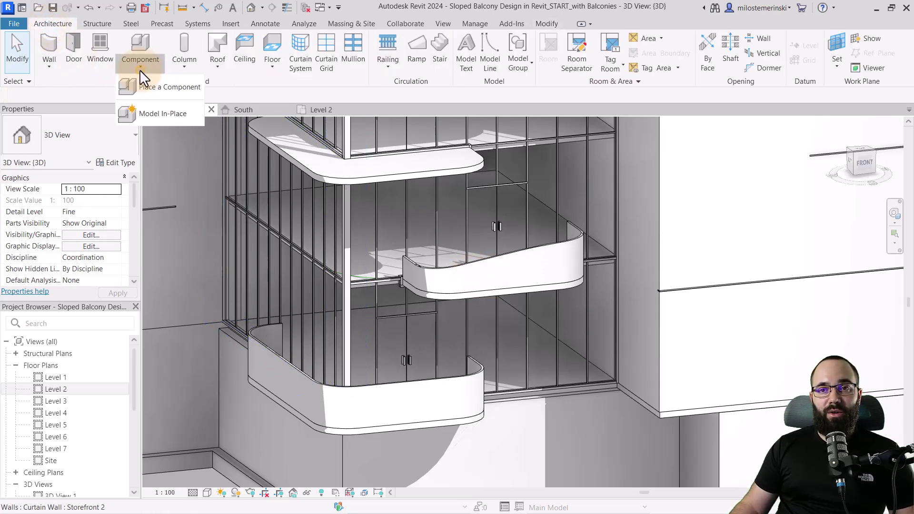
left_click(153, 115)
scroll(214, 207, "down", 1)
scroll(184, 186, "down", 1)
scroll(185, 187, "down", 2)
scroll(187, 192, "down", 1)
double_click(189, 196)
left_click(326, 223)
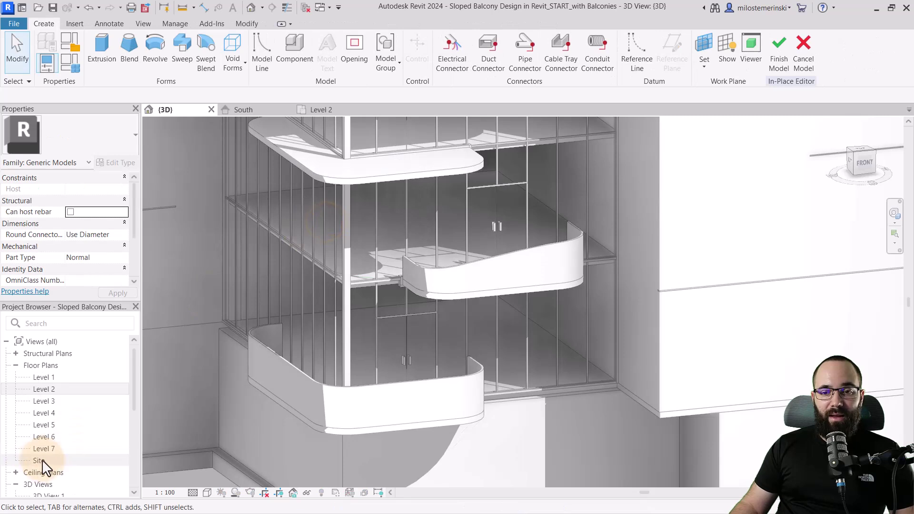
In the South elevation, set the balcony wall as work plane and start a Void Extrusion.
left_click(238, 110)
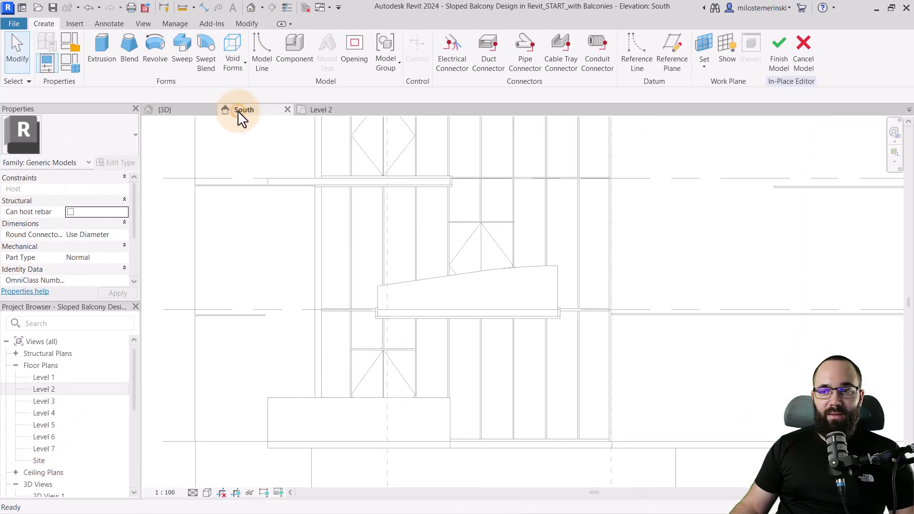
middle_click_drag(318, 400, 291, 314)
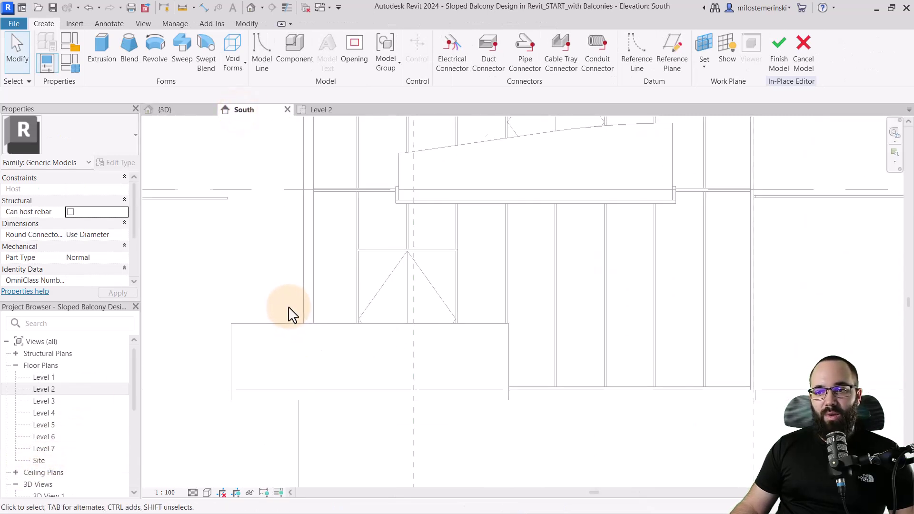
left_click(703, 46)
left_click(428, 332)
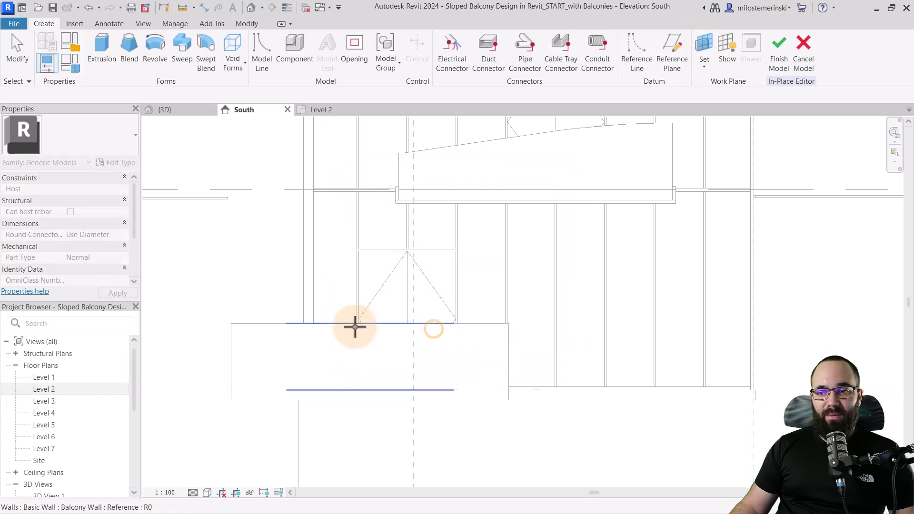
left_click(355, 328)
left_click(231, 66)
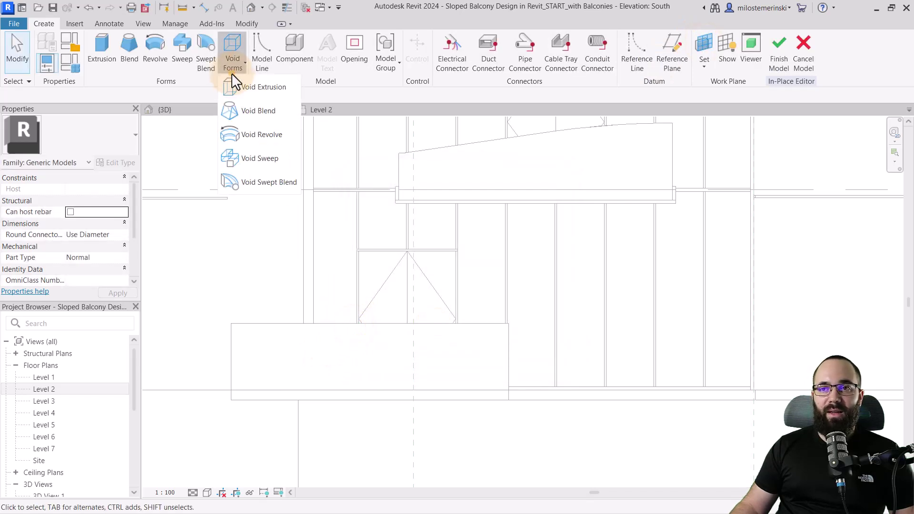
left_click(255, 87)
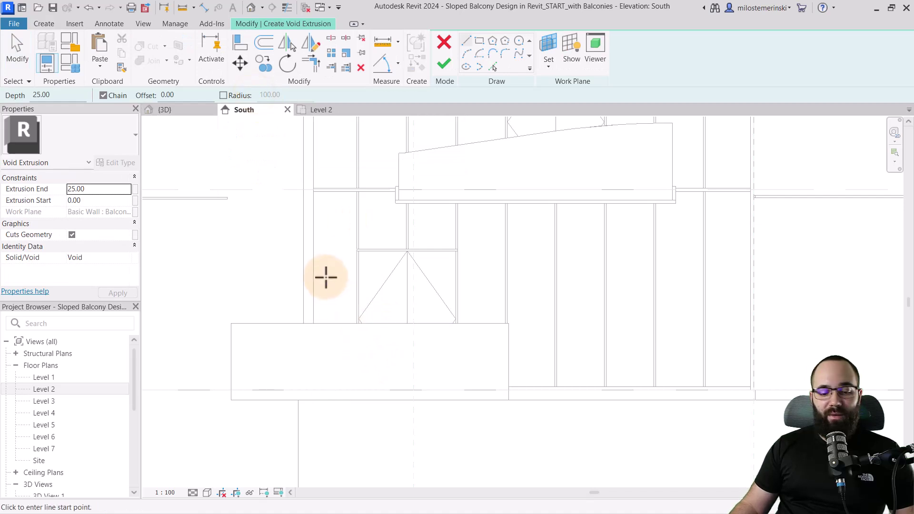
Paste the copied sloped outline into the sketch near the lower balcony.
left_click(98, 70)
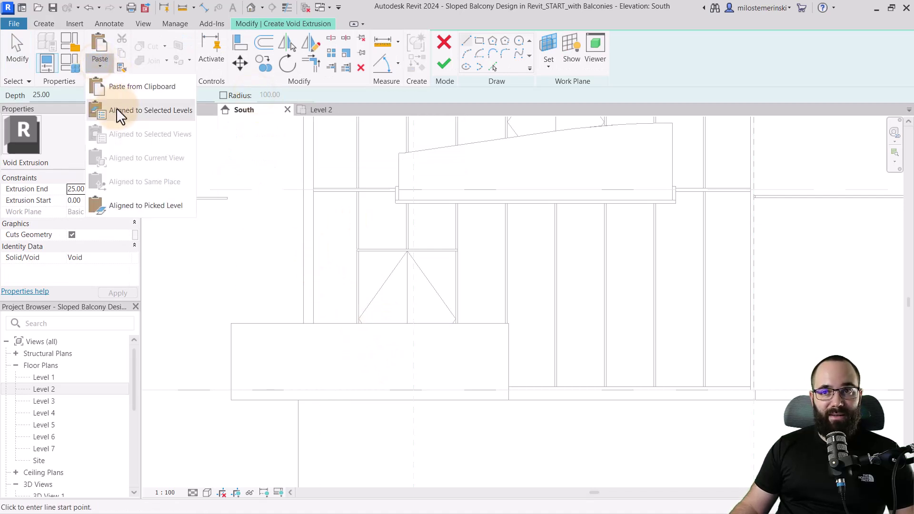
left_click(122, 92)
key("Escape")
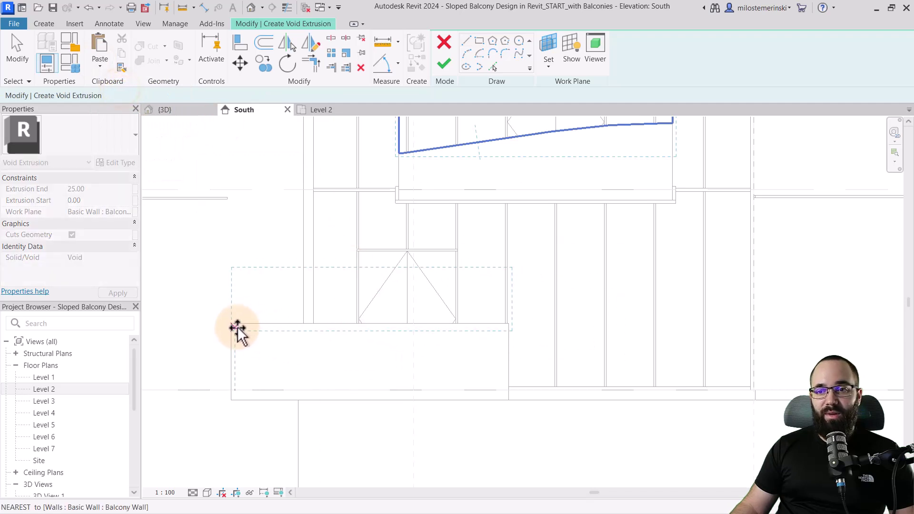
left_click(231, 336)
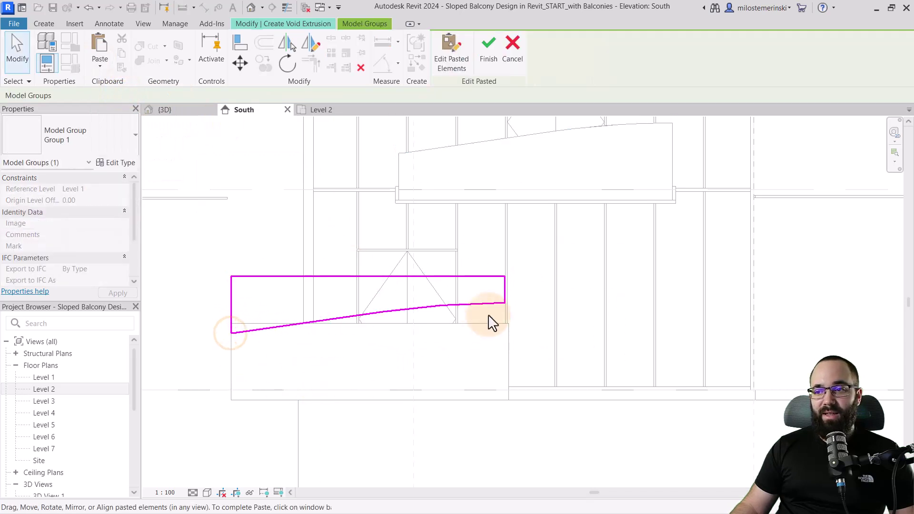
scroll(496, 320, "up", 2)
scroll(502, 335, "down", 2)
scroll(500, 334, "down", 1)
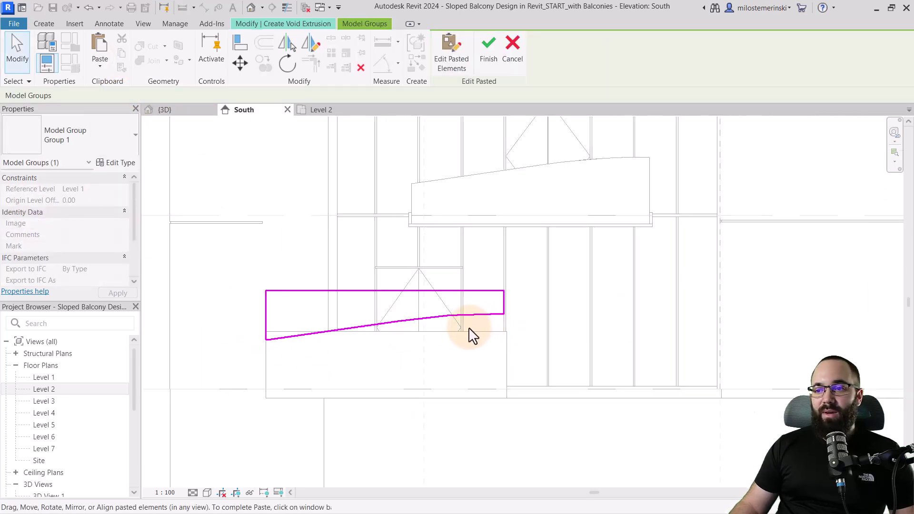
left_click(230, 272)
Move the seven outline lines with MV so their corner snaps onto the balcony wall corner.
left_click_drag(216, 260, 541, 385)
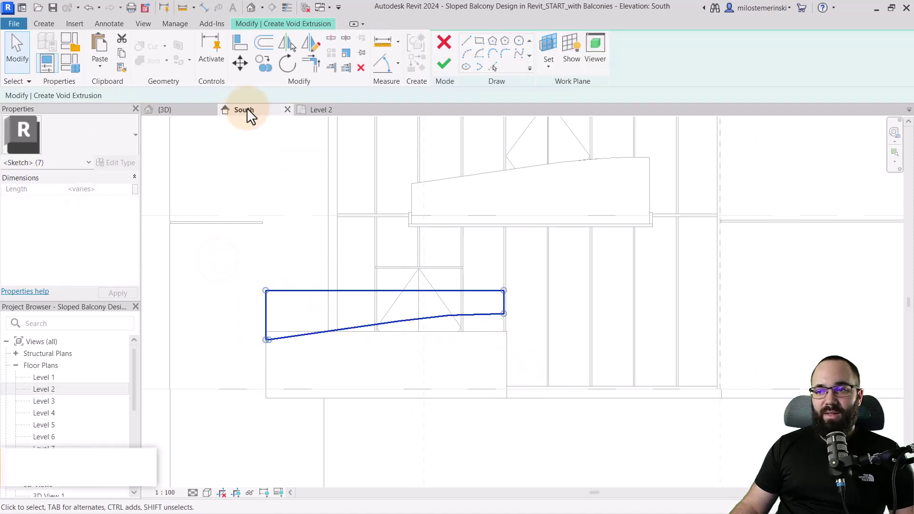
key("m")
key("v")
scroll(548, 336, "up", 3)
scroll(465, 316, "up", 1)
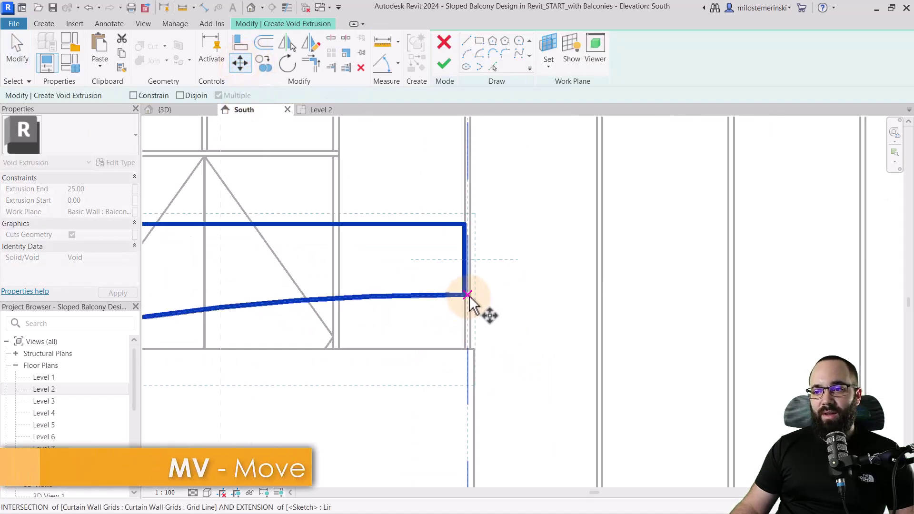
left_click(466, 295)
scroll(475, 351, "up", 2)
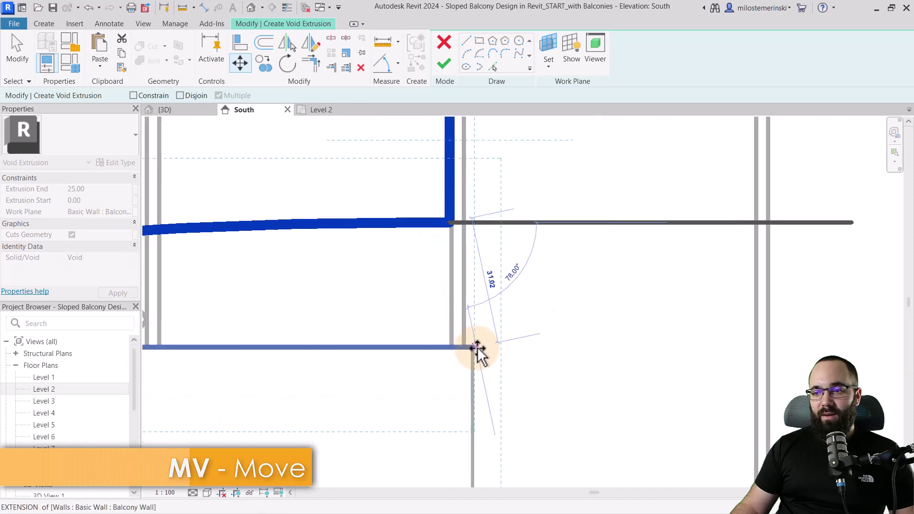
left_click(473, 349)
scroll(525, 296, "down", 2)
scroll(525, 297, "down", 2)
mouse_move(507, 300)
middle_mouse_down()
mouse_move(479, 331)
mouse_move(390, 321)
middle_mouse_up()
scroll(345, 332, "up", 3)
scroll(344, 332, "up", 1)
scroll(336, 349, "down", 1)
scroll(326, 342, "down", 3)
middle_click_drag(398, 363, 370, 367)
left_click_drag(192, 237, 703, 377)
left_click(244, 69)
scroll(272, 377, "up", 2)
scroll(261, 307, "up", 2)
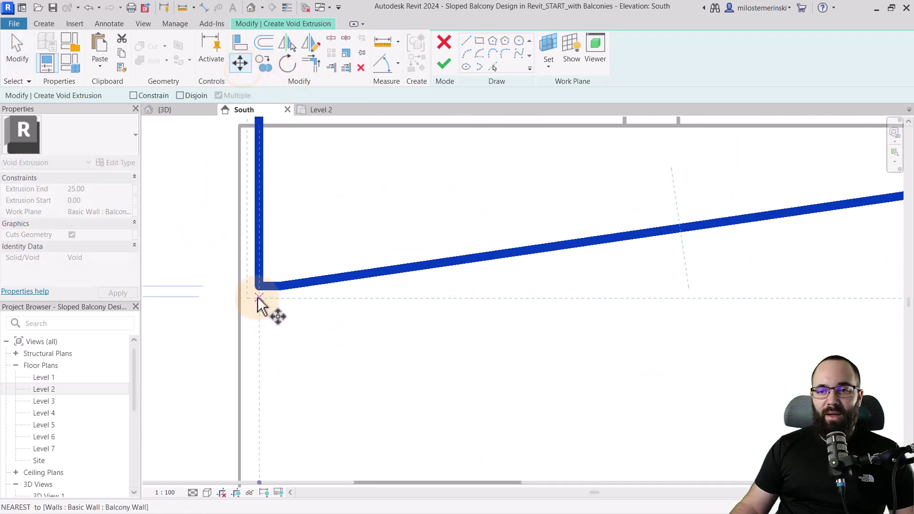
left_click(245, 287)
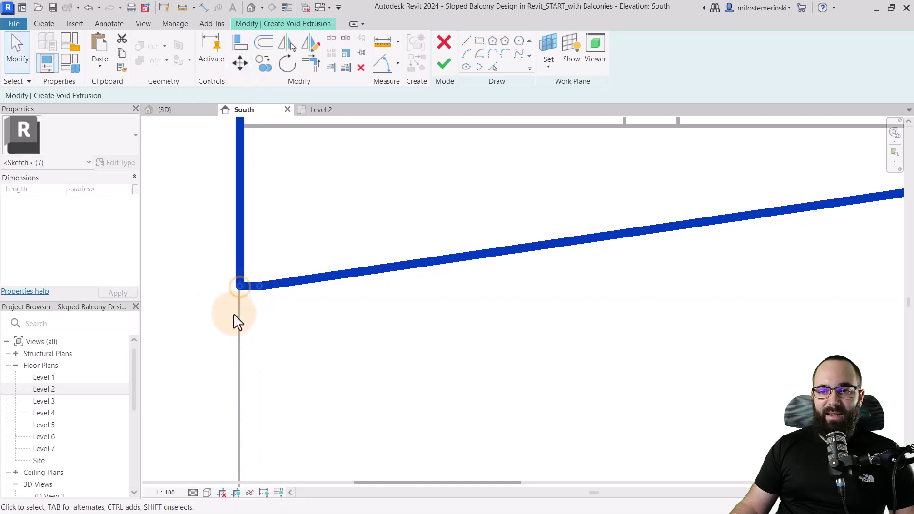
scroll(233, 313, "down", 2)
middle_click_drag(528, 326, 366, 336)
scroll(529, 279, "up", 2)
Align the outline's right edge to the balcony wall's end and finish the void extrusion.
key("Escape")
left_click(564, 273)
left_click_drag(575, 273, 577, 273)
scroll(639, 306, "down", 2)
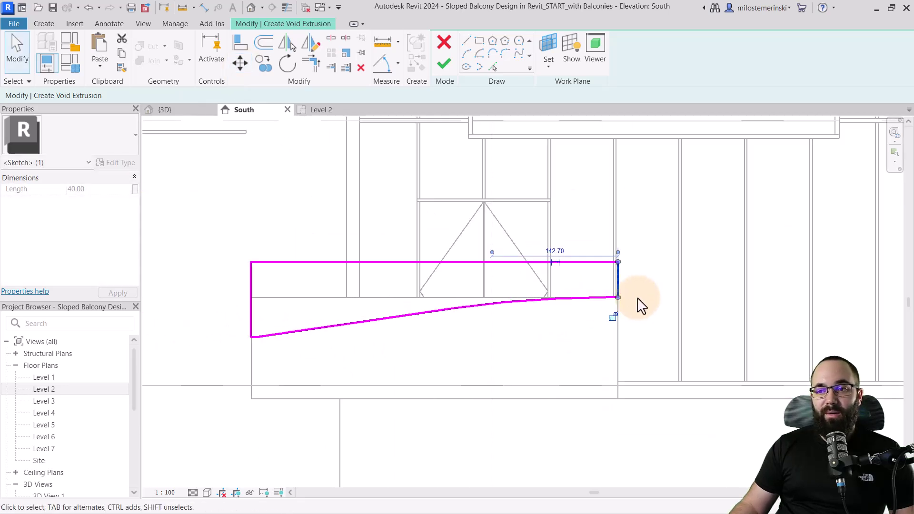
left_click(349, 210)
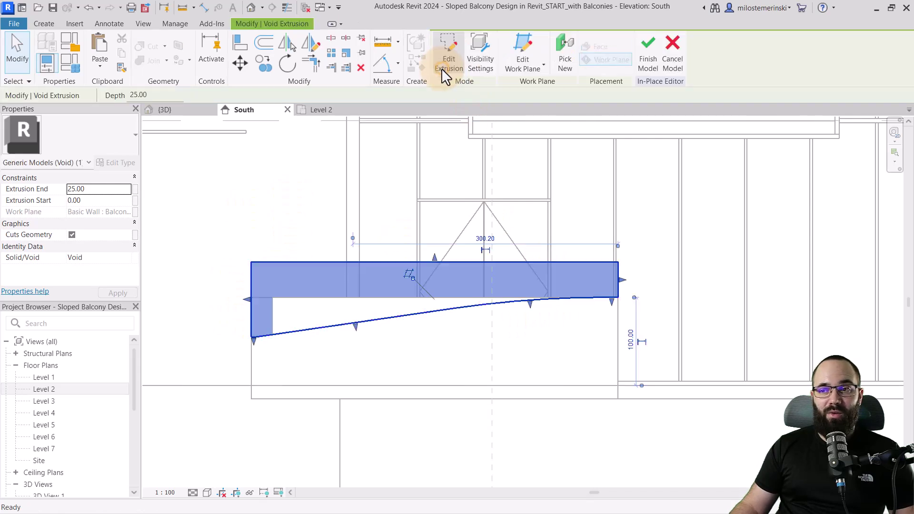
left_click(443, 65)
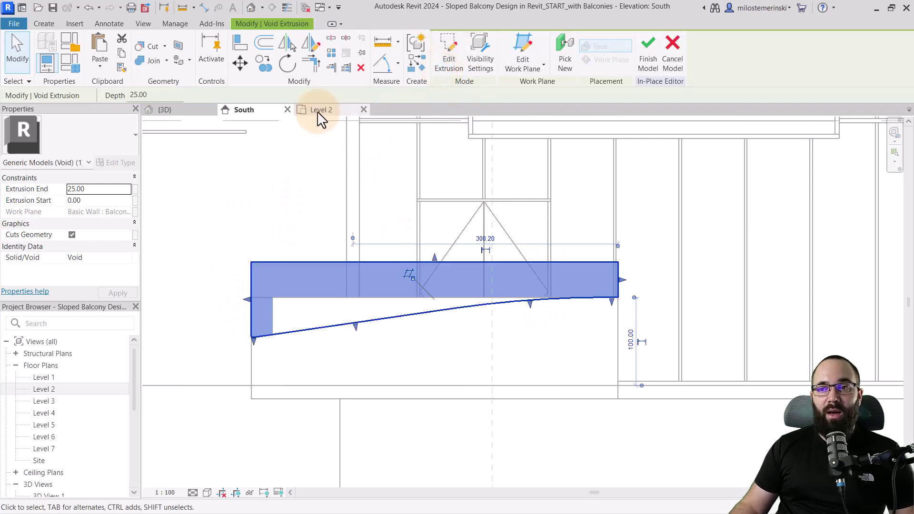
In the Level 1 plan, stretch the void to 586.65 depth so it spans the curved balcony.
double_click(44, 377)
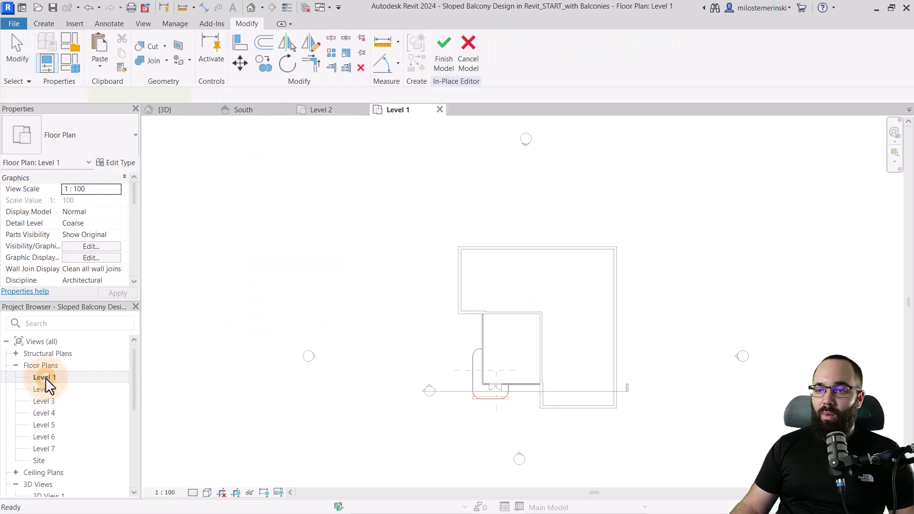
left_click(499, 391)
scroll(532, 387, "up", 2)
scroll(441, 383, "up", 2)
scroll(455, 398, "up", 2)
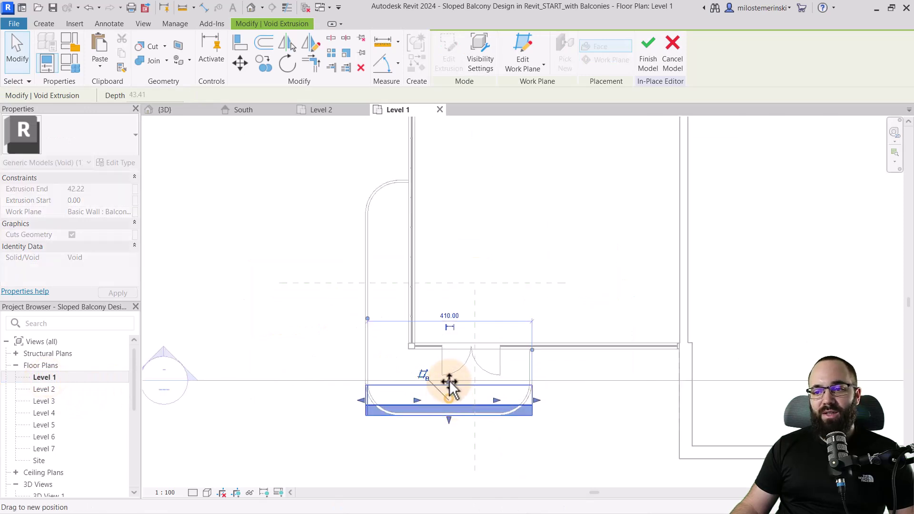
left_click_drag(449, 375, 447, 187)
scroll(447, 184, "up", 2)
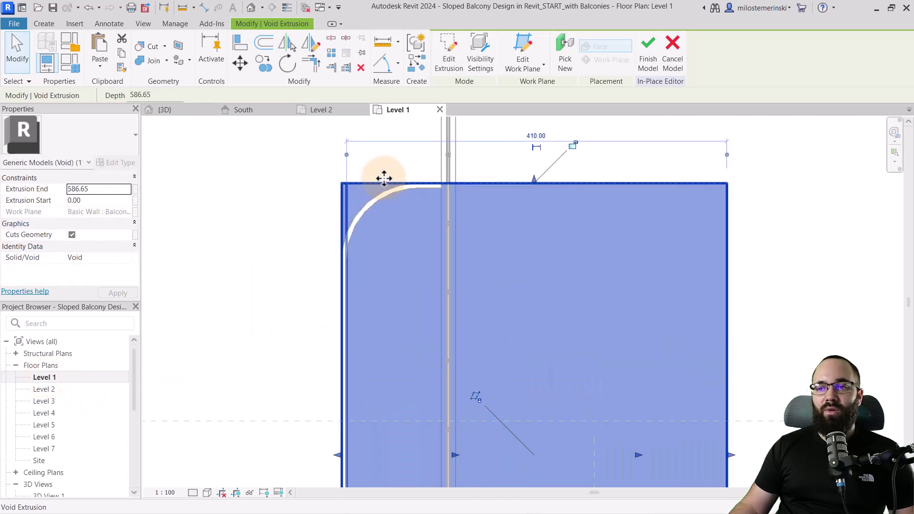
scroll(383, 179, "up", 2)
scroll(438, 194, "up", 1)
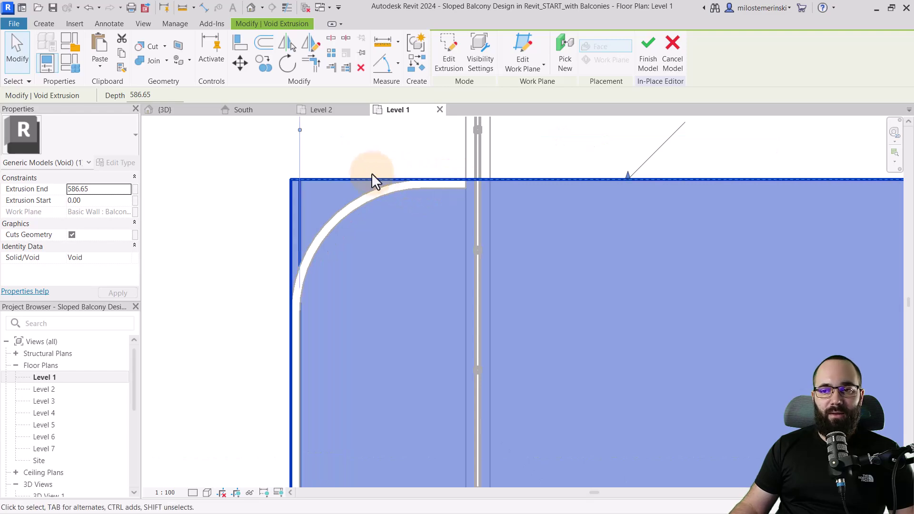
scroll(368, 177, "down", 2)
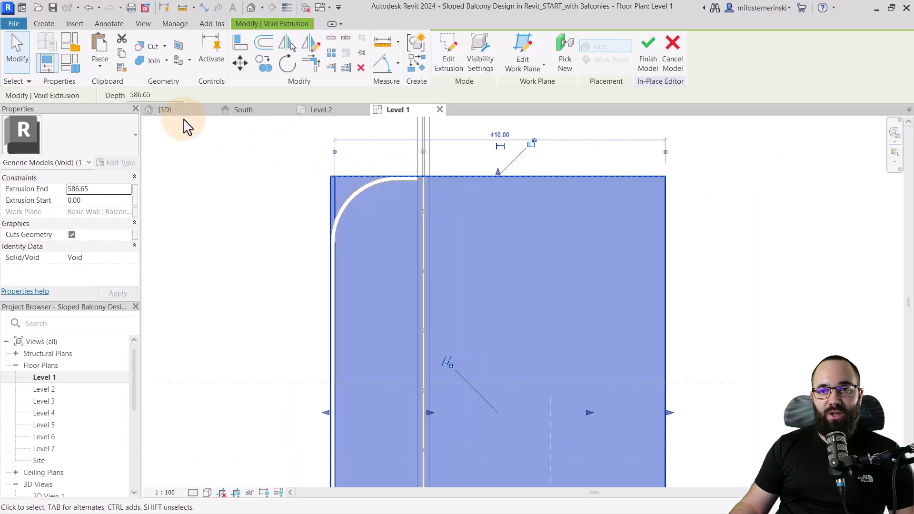
In 3D, pick the void with Multiple Cut and cut the first lower balcony wall.
left_click(166, 109)
mouse_move(390, 262)
middle_mouse_down("shift")
mouse_move(350, 326)
mouse_move(403, 345)
middle_mouse_up("shift")
scroll(403, 344, "up", 2)
scroll(331, 318, "up", 2)
middle_click_drag(330, 319, 173, 140, "shift")
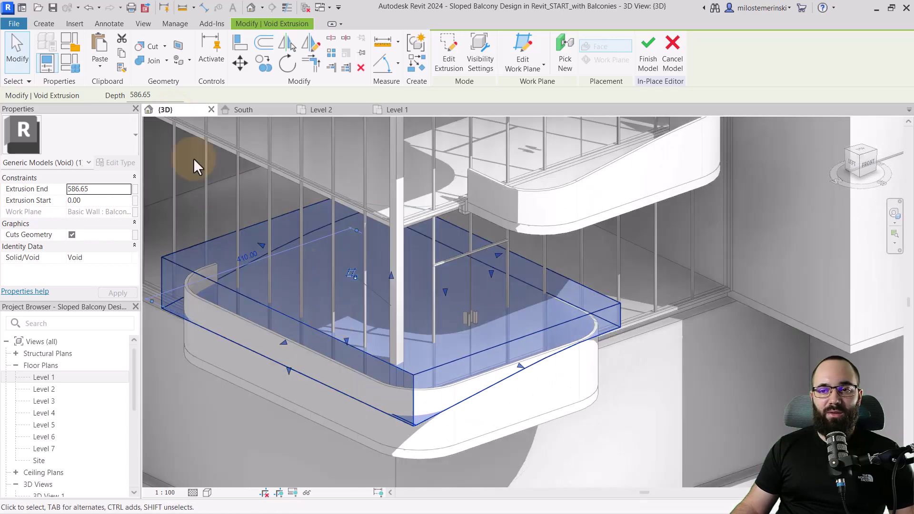
left_click(146, 49)
left_click(10, 96)
left_click(244, 263)
left_click(212, 279)
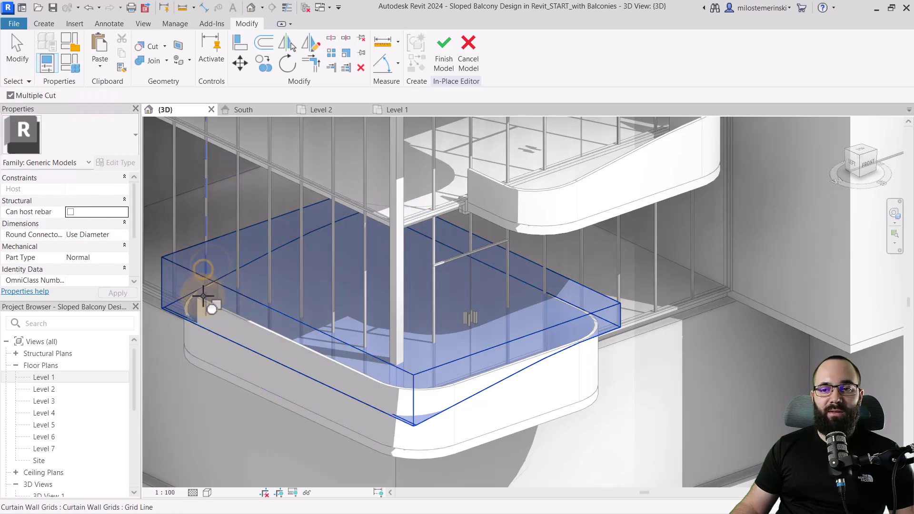
Cut the front, curved corner and last balcony wall pieces, then finish the model.
left_click(208, 308)
left_click(386, 384)
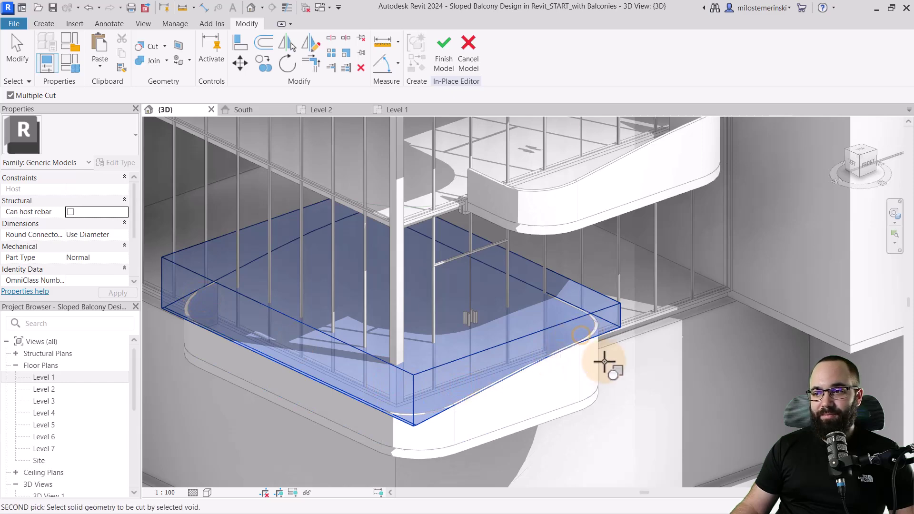
middle_click_drag(582, 336, 450, 340, "shift")
scroll(551, 326, "up", 5)
left_click(563, 349)
scroll(549, 329, "down", 3)
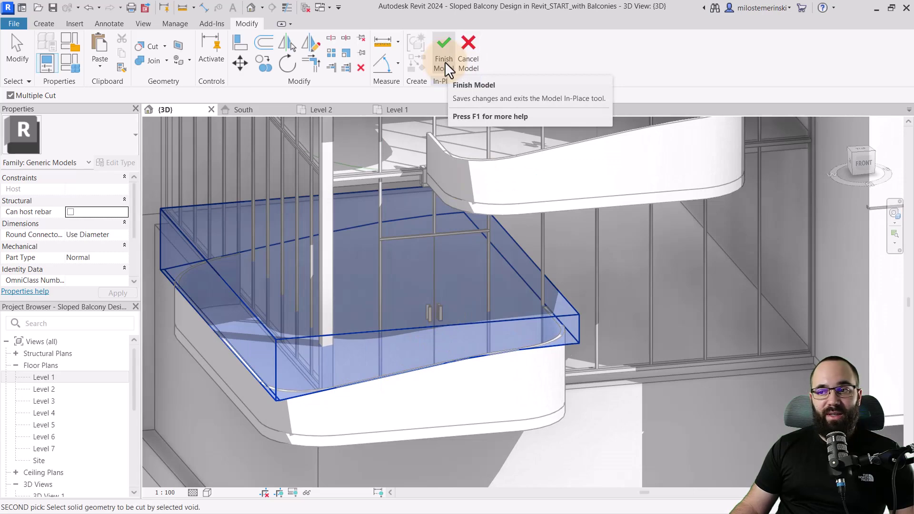
left_click(447, 70)
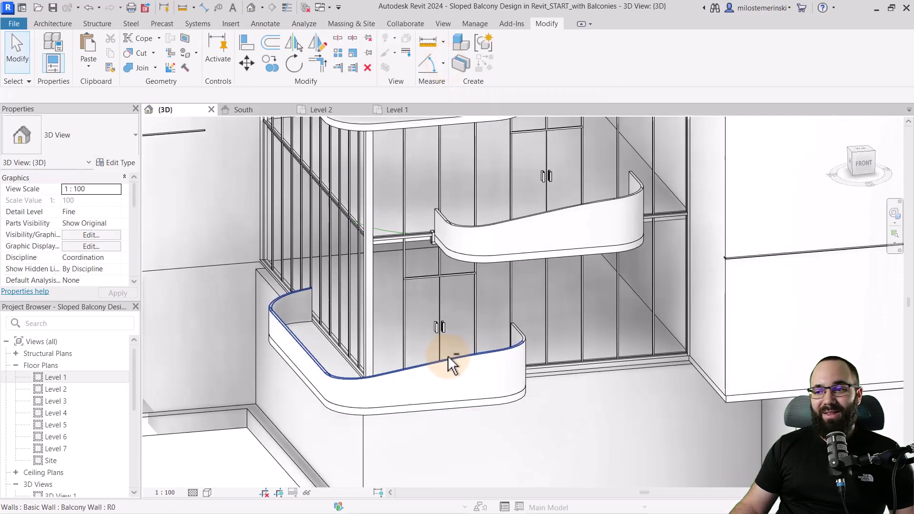
mouse_move(447, 356)
middle_mouse_down("shift")
mouse_move(523, 339)
mouse_move(501, 368)
middle_mouse_up("shift")
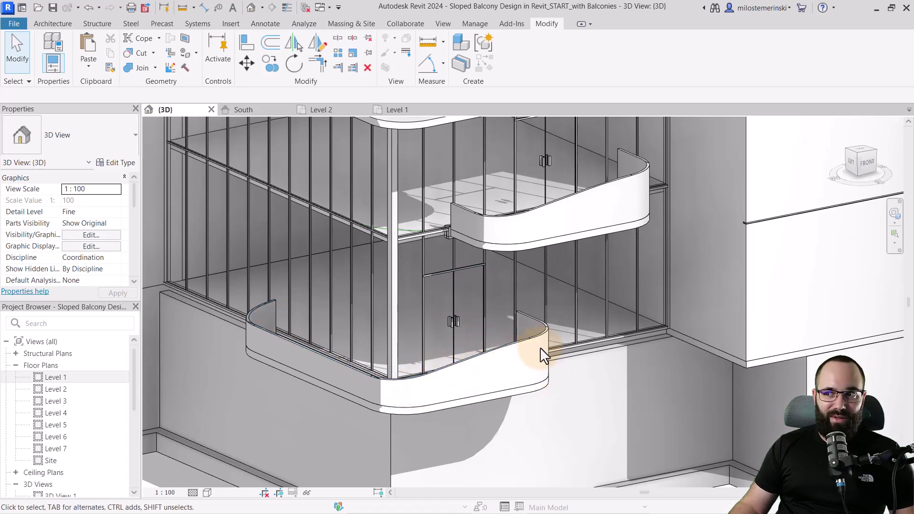
mouse_move(540, 347)
middle_mouse_down("shift")
mouse_move(511, 371)
mouse_move(530, 373)
mouse_move(526, 388)
middle_mouse_up("shift")
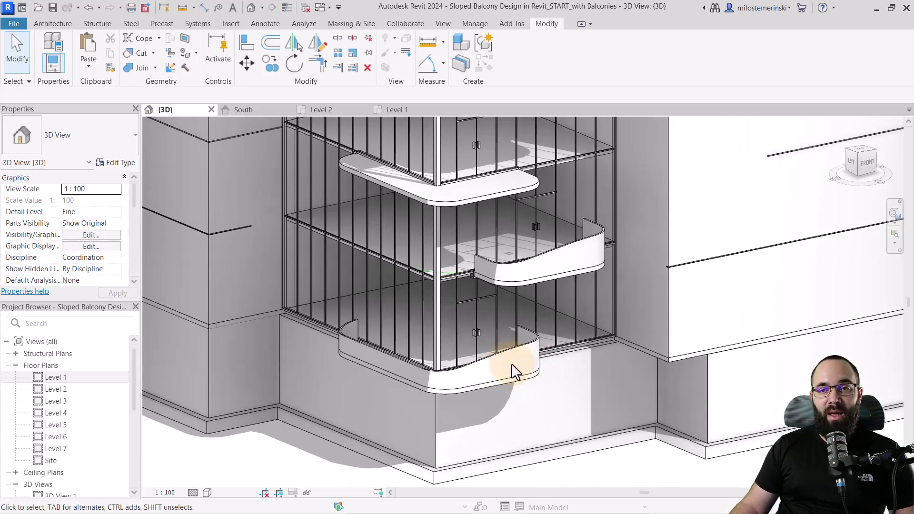
Place a Balcony Wall Reveal along the lower balcony's front wall.
left_click(49, 26)
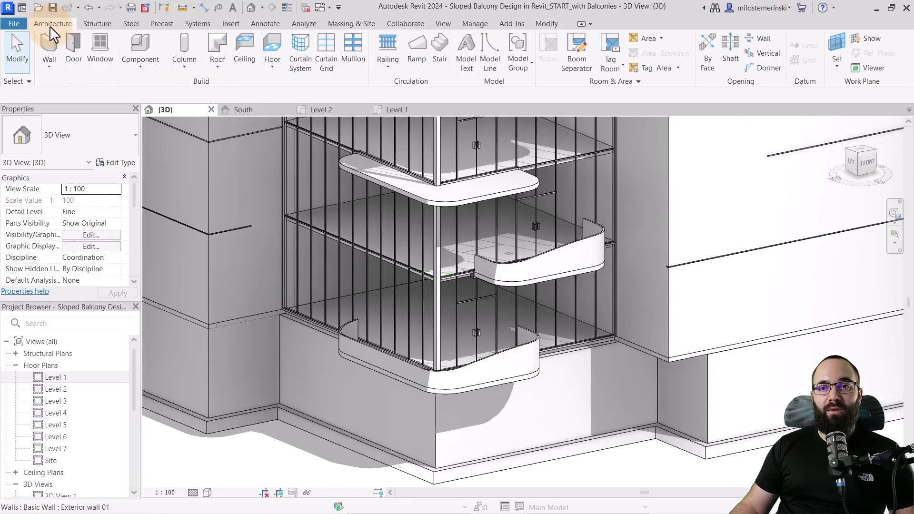
left_click(47, 67)
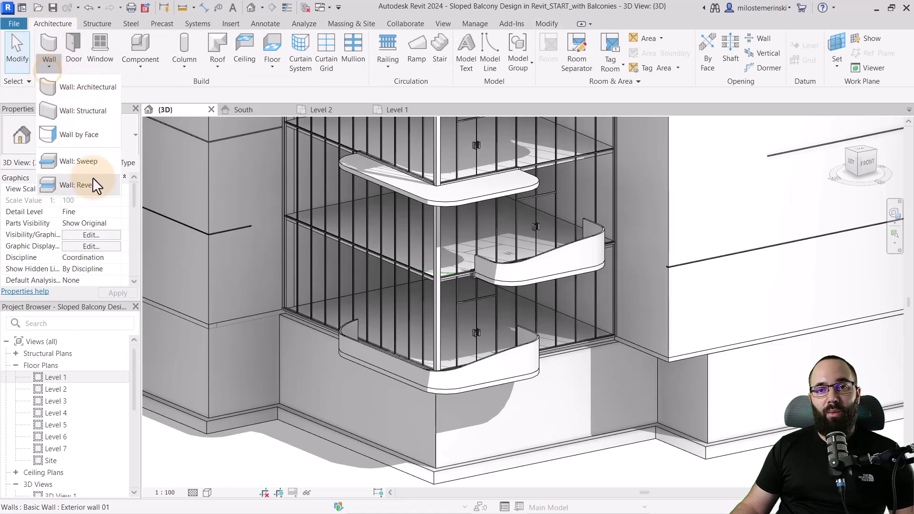
left_click(75, 186)
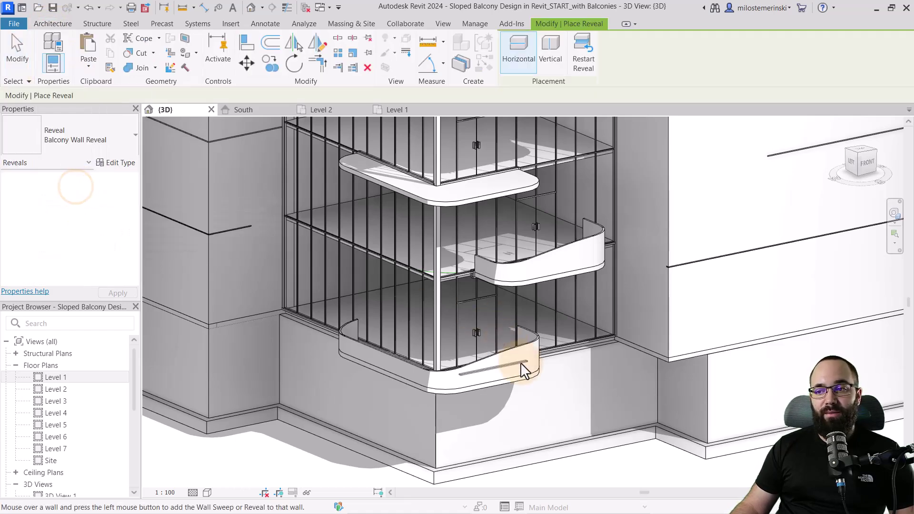
scroll(525, 369, "up", 2)
scroll(521, 374, "up", 2)
left_click(515, 386)
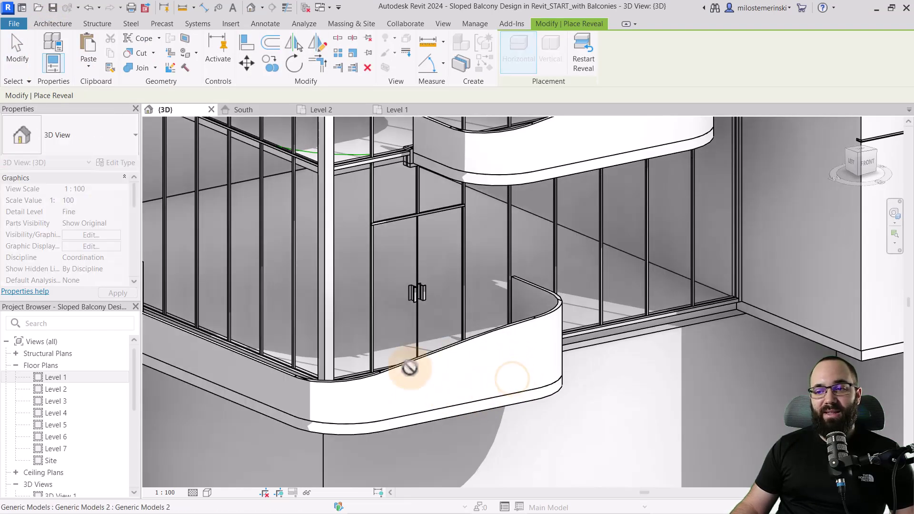
key("Escape")
key("Escape")
scroll(439, 408, "up", 3)
Select the new reveal to set its Offset From Level to 10.
left_click(421, 395)
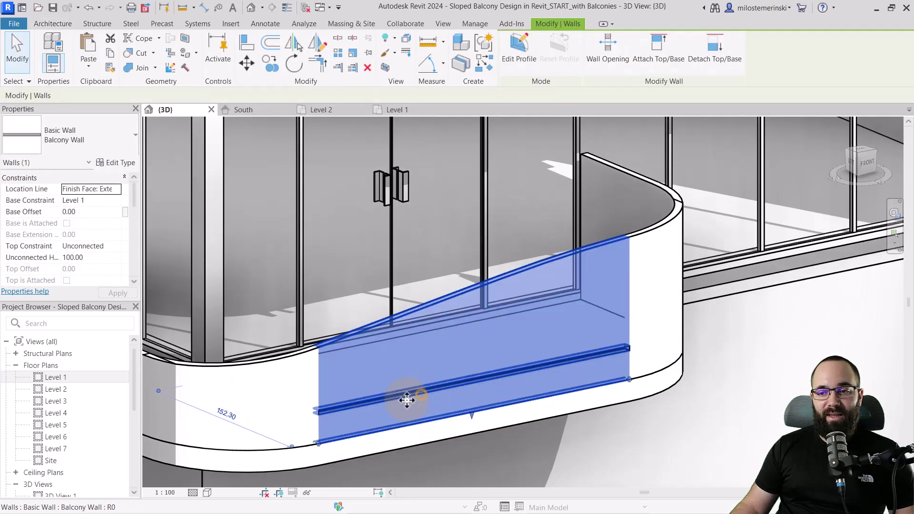
key("Escape")
left_click(379, 400)
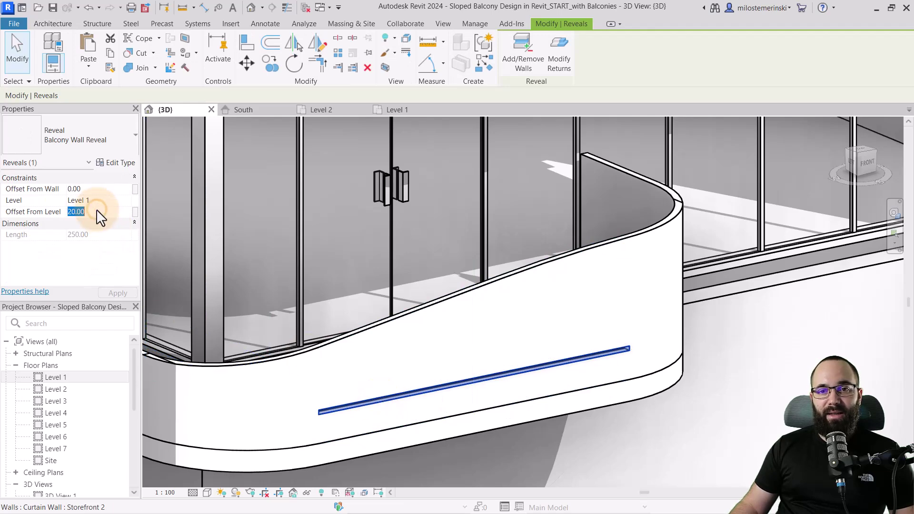
type("10")
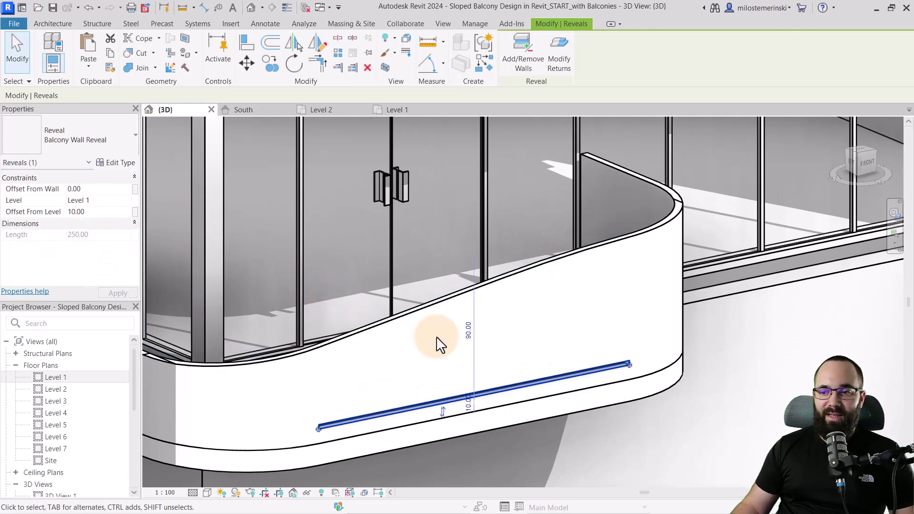
scroll(550, 336, "down", 3)
middle_click_drag(565, 330, 537, 325, "shift")
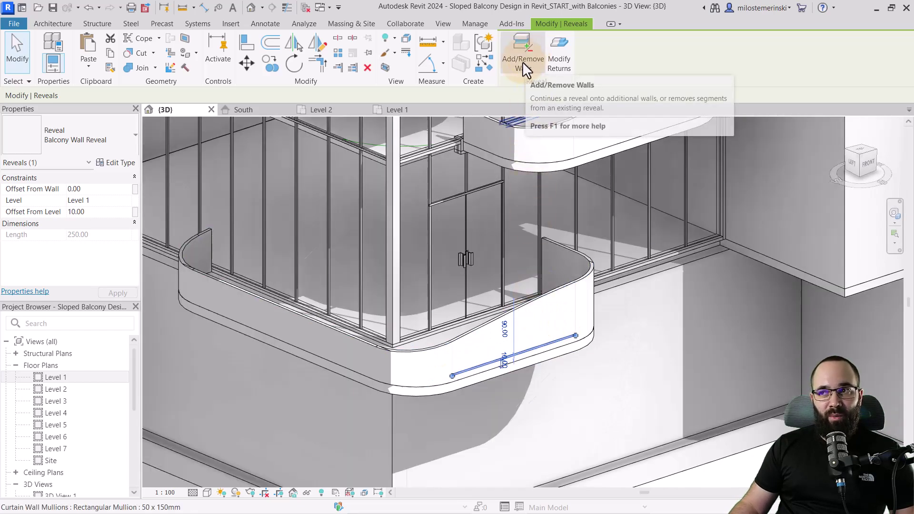
Extend the reveal onto the curved, long straight, short end and remaining curved balcony walls.
left_click(523, 61)
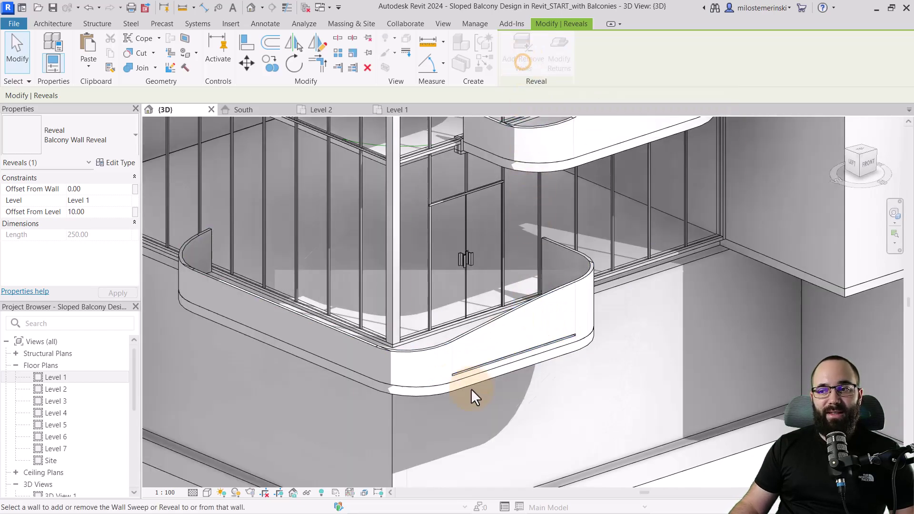
left_click(411, 350)
left_click(361, 345)
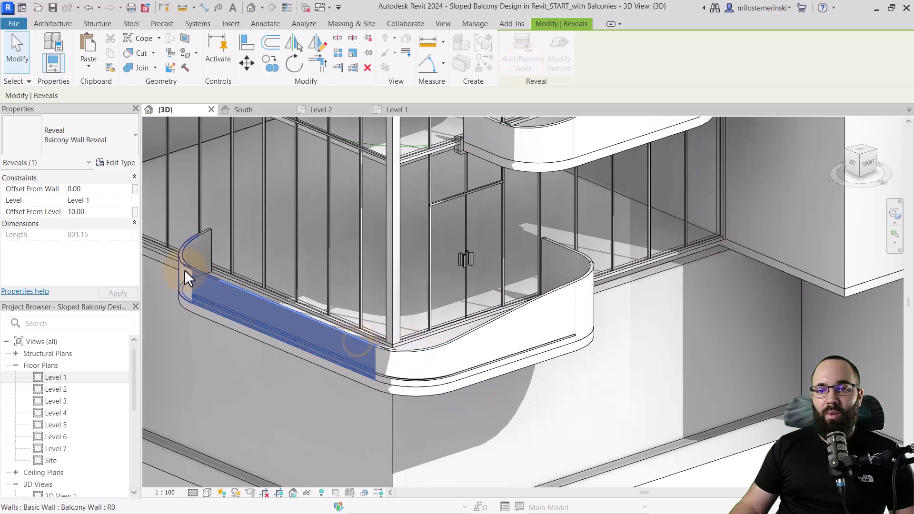
left_click(207, 232)
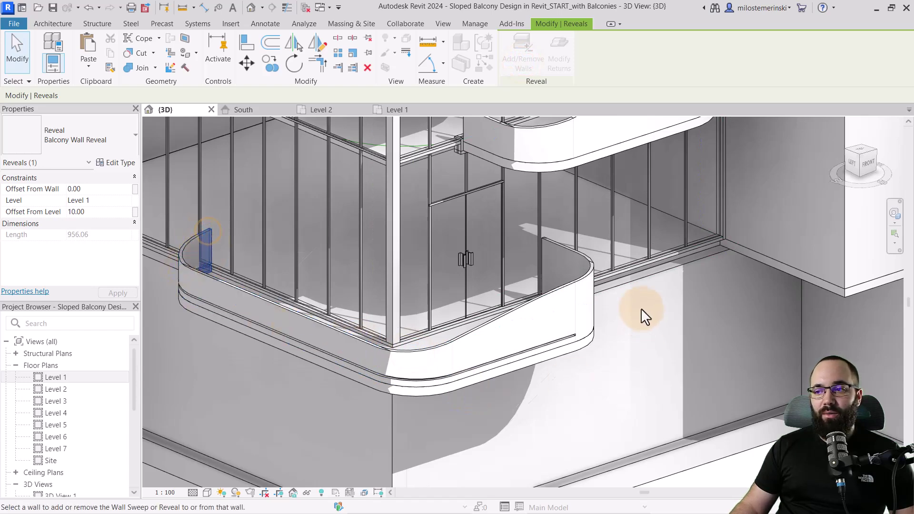
left_click(569, 256)
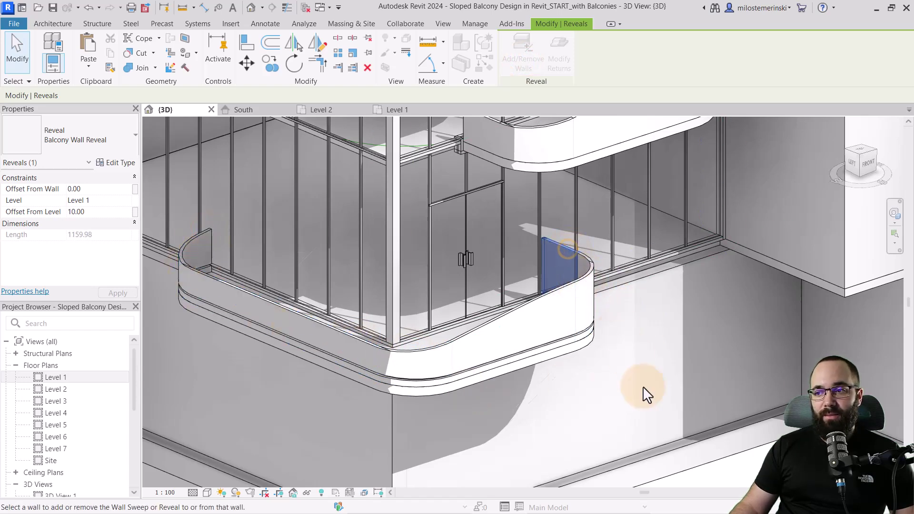
mouse_move(643, 386)
middle_mouse_down("shift")
mouse_move(465, 313)
mouse_move(544, 321)
mouse_move(624, 362)
middle_mouse_up("shift")
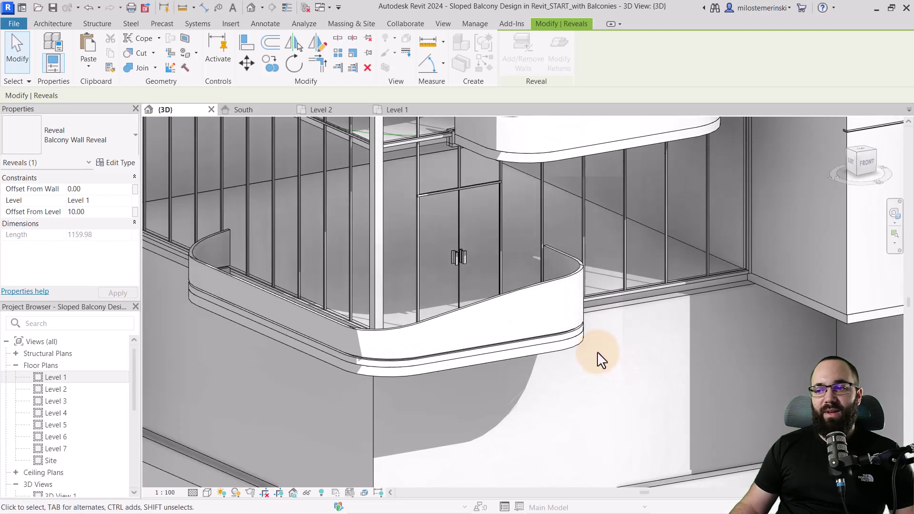
key("Escape")
Inspect the finished reveal around the curved balcony, then open the South elevation.
left_click(570, 332)
middle_click_drag(624, 424, 577, 381, "shift")
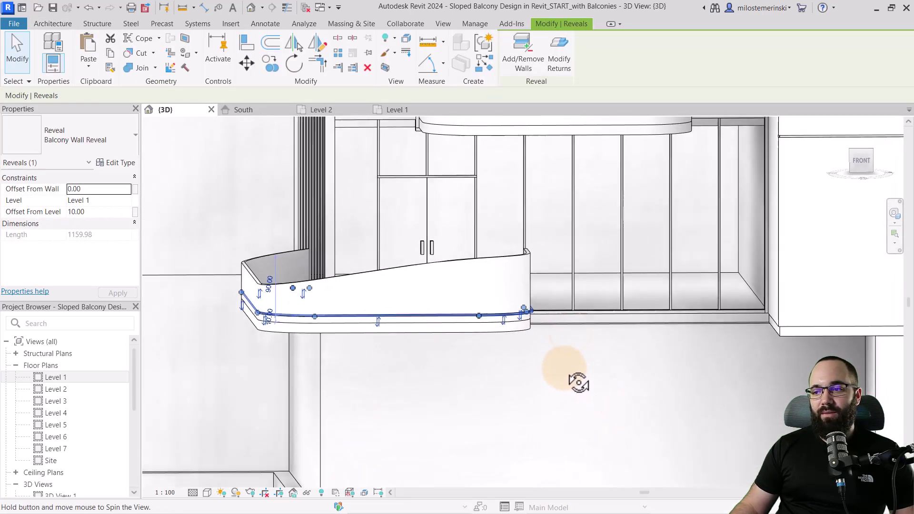
scroll(476, 313, "up", 3)
scroll(525, 345, "up", 2)
scroll(525, 344, "down", 2)
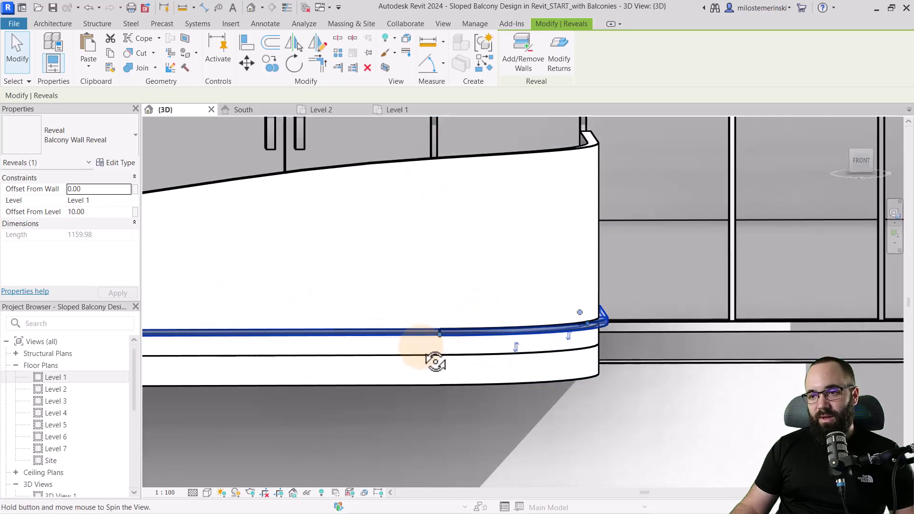
middle_click_drag(451, 347, 467, 403, "shift")
mouse_move(671, 432)
middle_mouse_down("shift")
mouse_move(649, 457)
mouse_move(769, 399)
middle_mouse_up("shift")
scroll(772, 391, "down", 2)
middle_click_drag(679, 401, 576, 332, "shift")
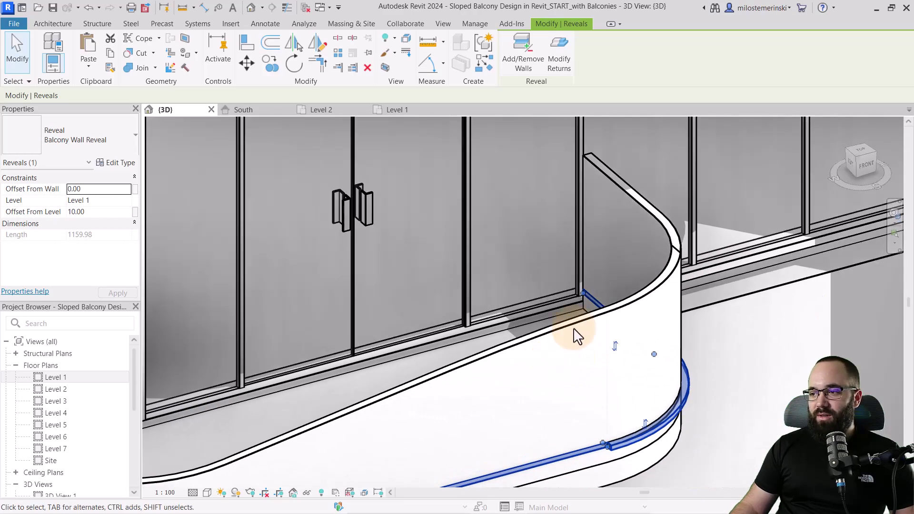
scroll(547, 388, "down", 2)
mouse_move(548, 388)
middle_mouse_down("shift")
mouse_move(493, 341)
mouse_move(499, 362)
middle_mouse_up("shift")
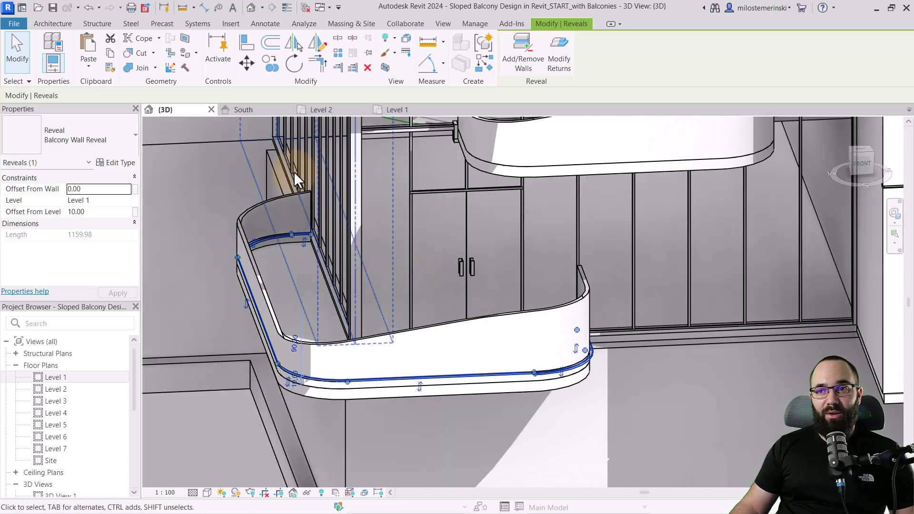
left_click(245, 110)
scroll(582, 393, "up", 3)
Array the reveal into seven grouped copies stacked up the sloped balcony wall.
left_click(338, 53)
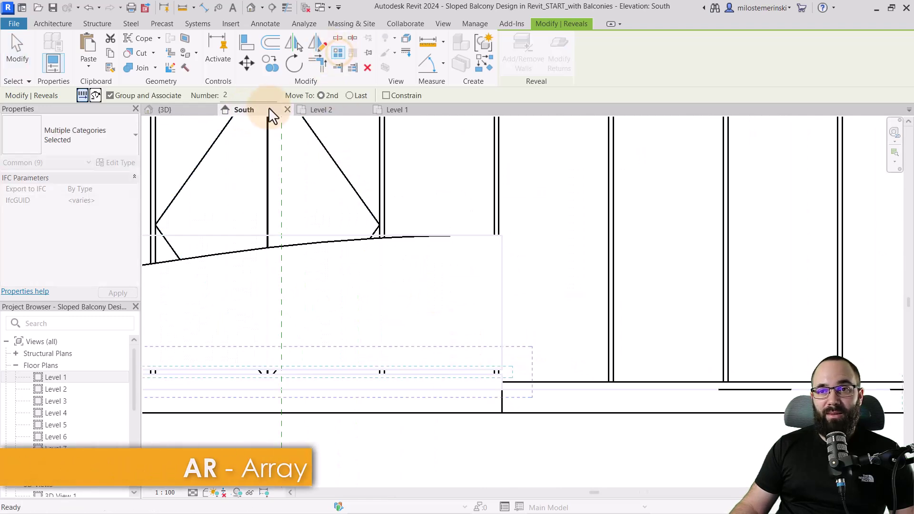
type("7")
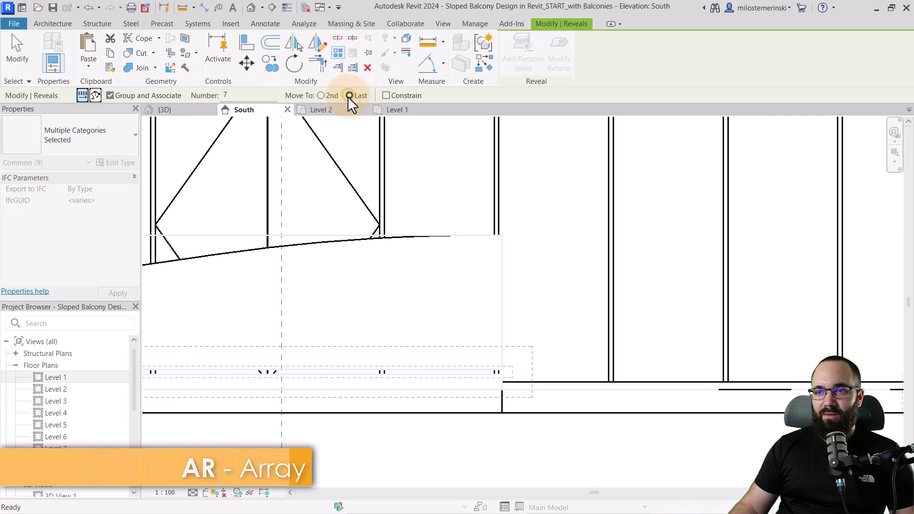
left_click(499, 372)
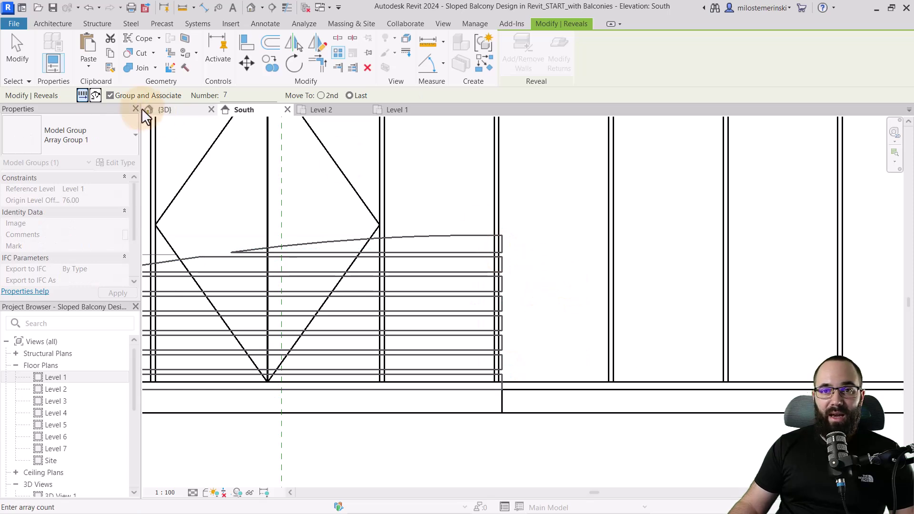
left_click(22, 59)
scroll(579, 295, "down", 2)
scroll(475, 282, "down", 2)
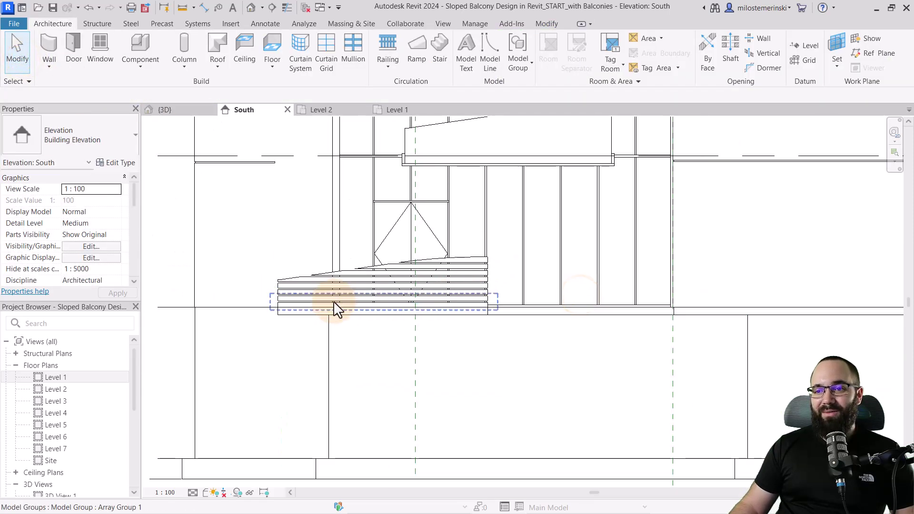
Open 3D View 2 and orbit and pan across the banded, planted facade.
left_click(189, 107)
middle_click_drag(364, 204, 459, 333, "shift")
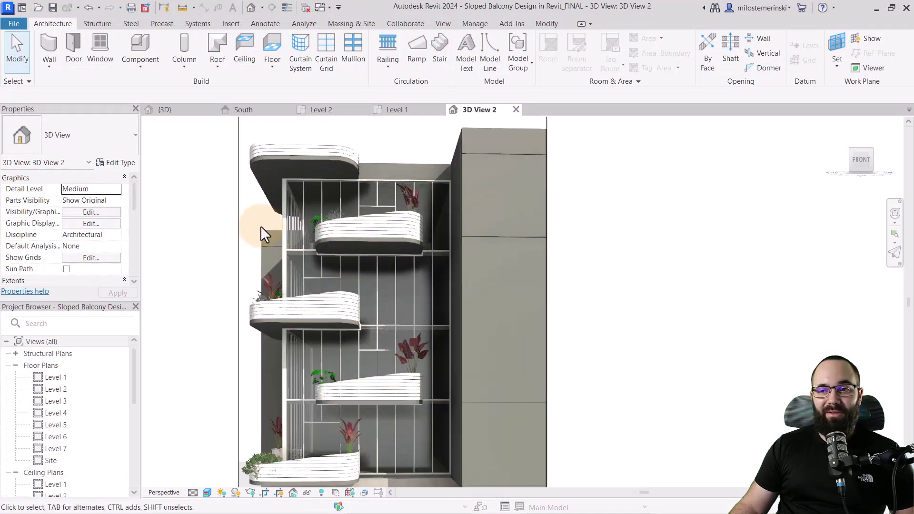
scroll(421, 315, "up", 2)
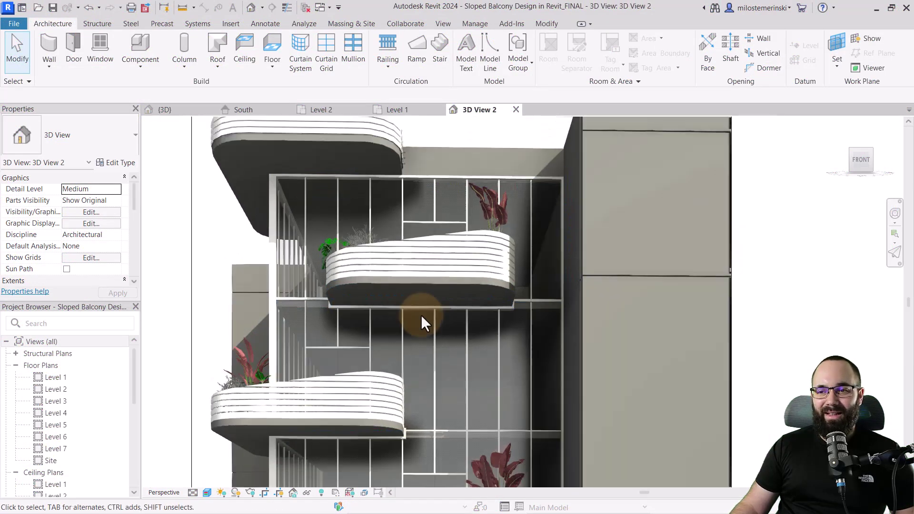
scroll(421, 316, "down", 2)
scroll(431, 325, "up", 1)
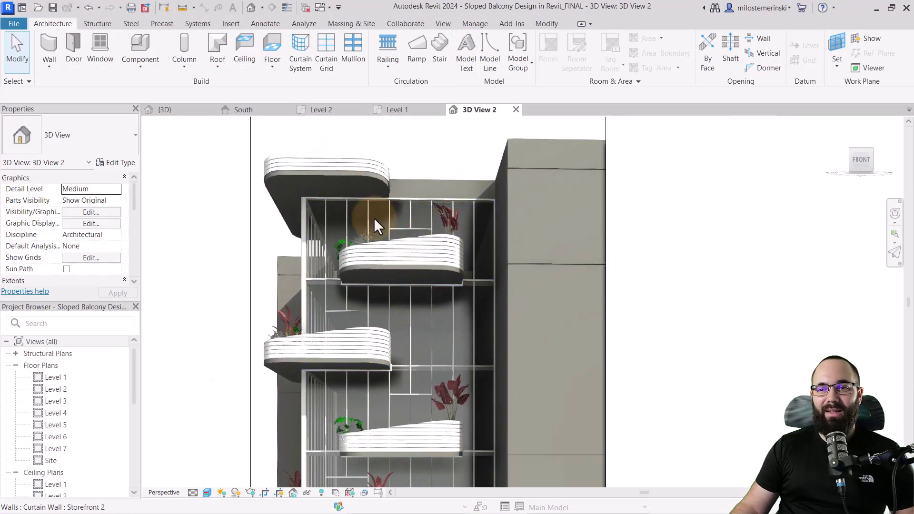
middle_click_drag(461, 430, 457, 341)
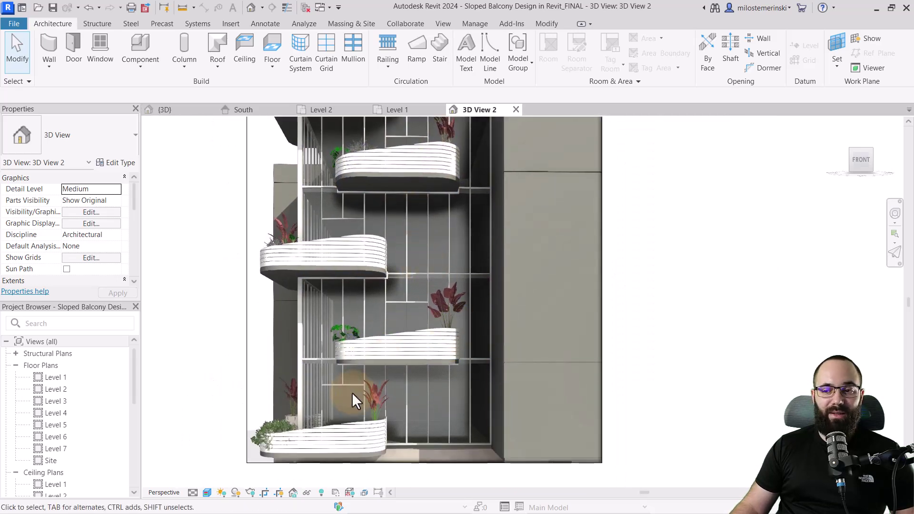
scroll(284, 437, "up", 2)
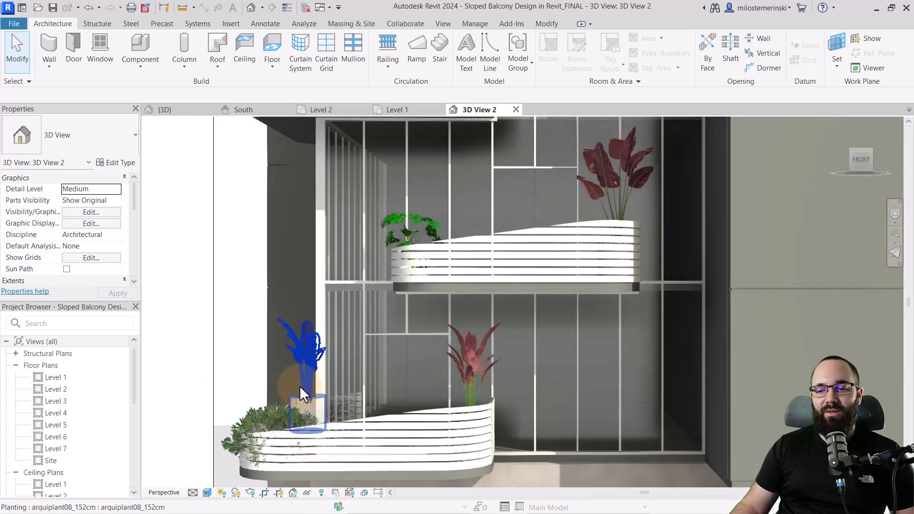
scroll(467, 399, "down", 2)
scroll(468, 399, "down", 2)
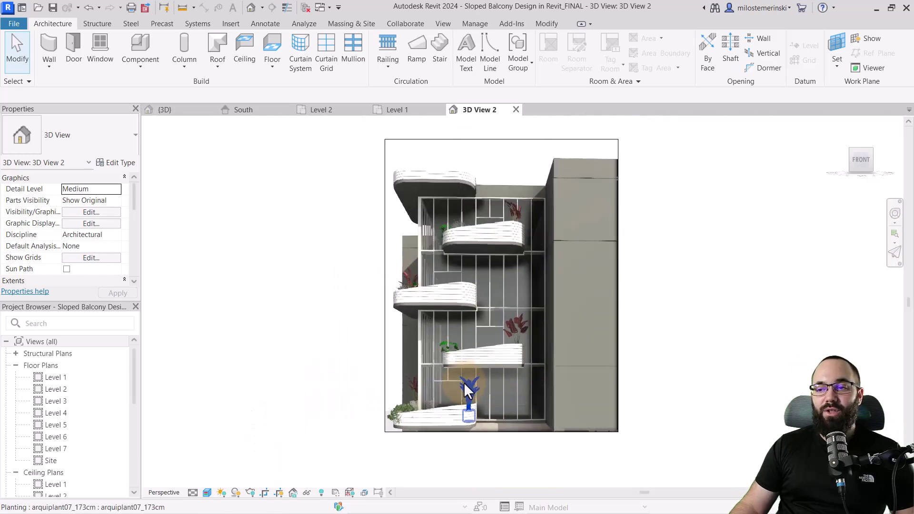
middle_click_drag(463, 382, 393, 336)
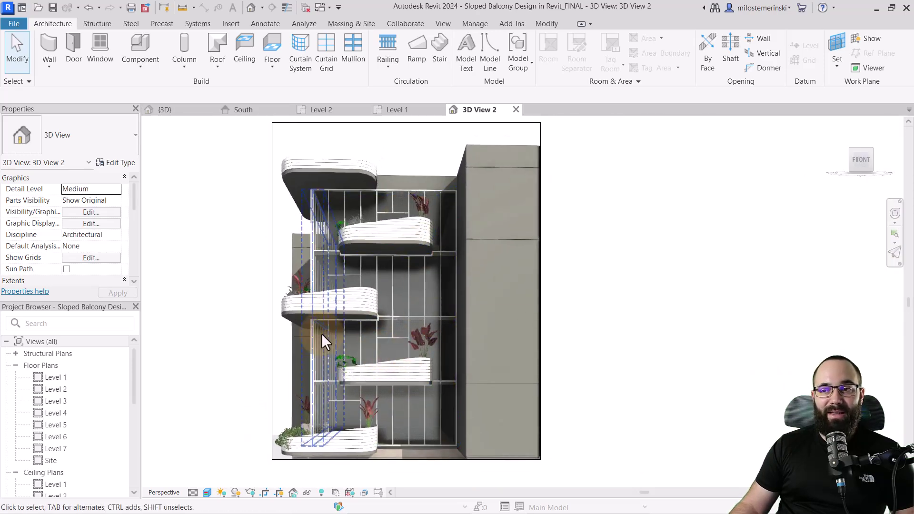